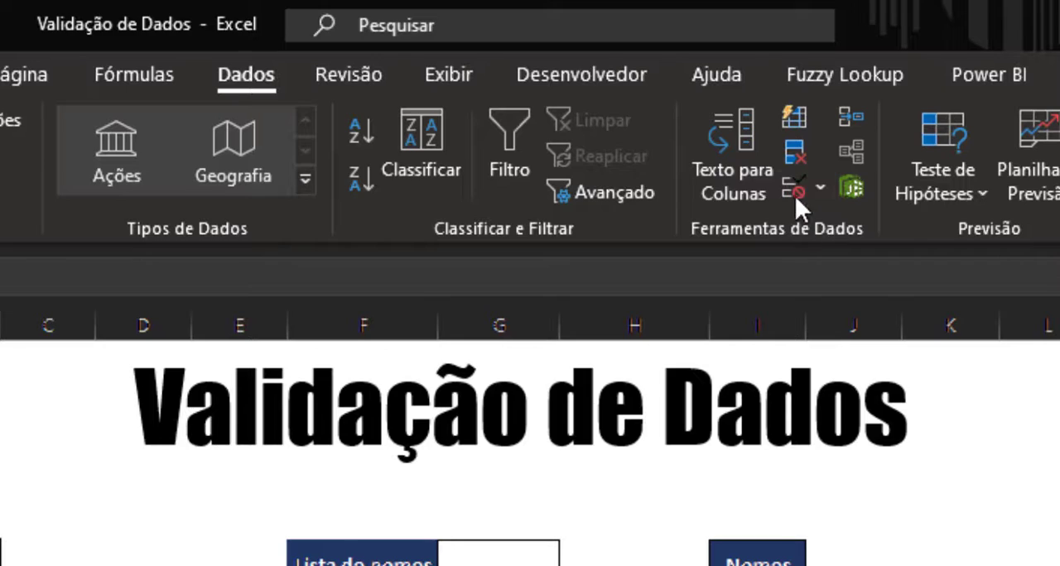
Step: Add data validation to the Datas cell B6 that allows only a Data that "é menor do que" 02/02/2021
left_click(791, 184)
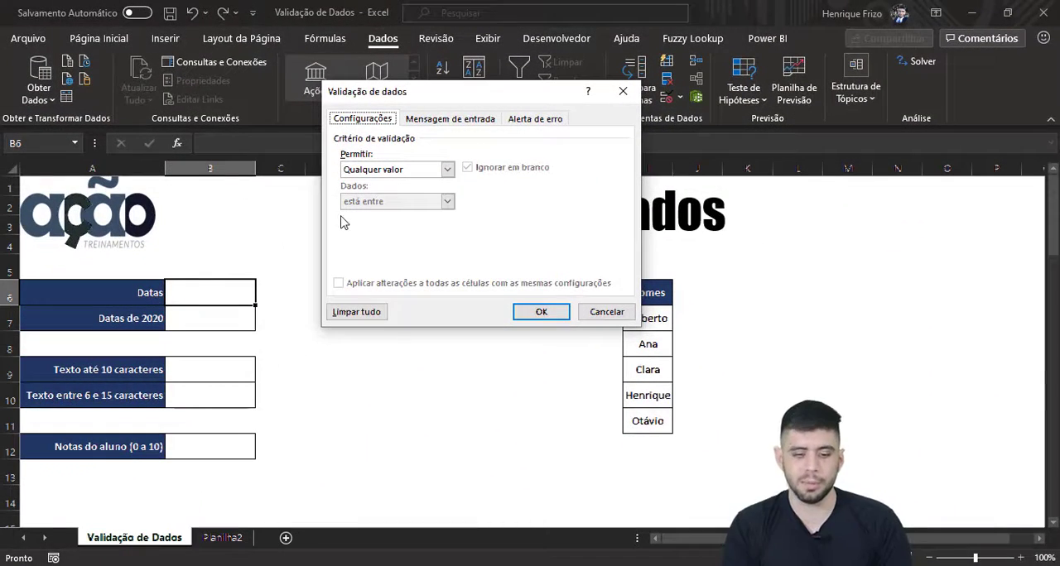
left_click(383, 171)
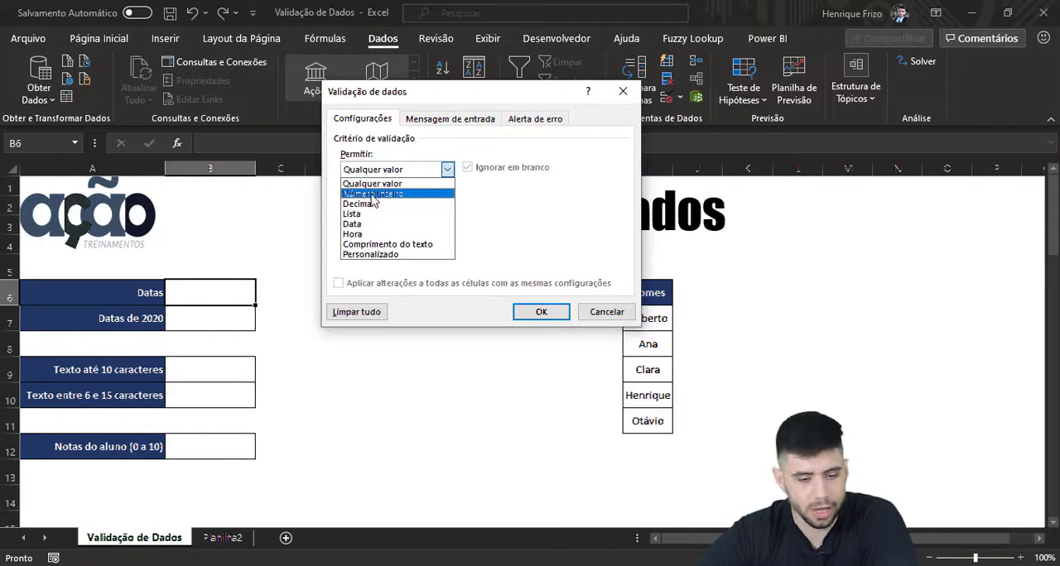
left_click(352, 225)
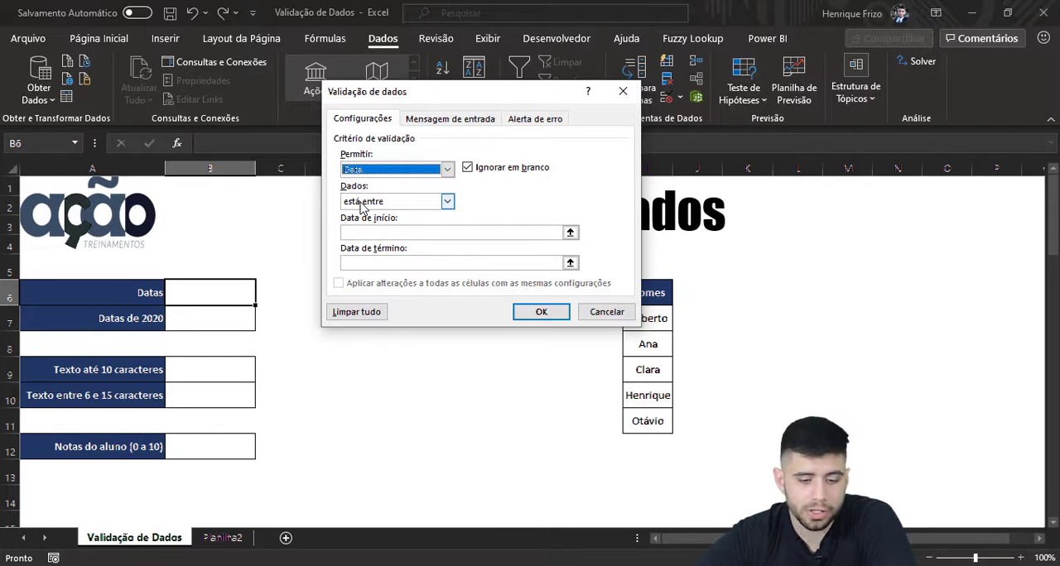
left_click(361, 203)
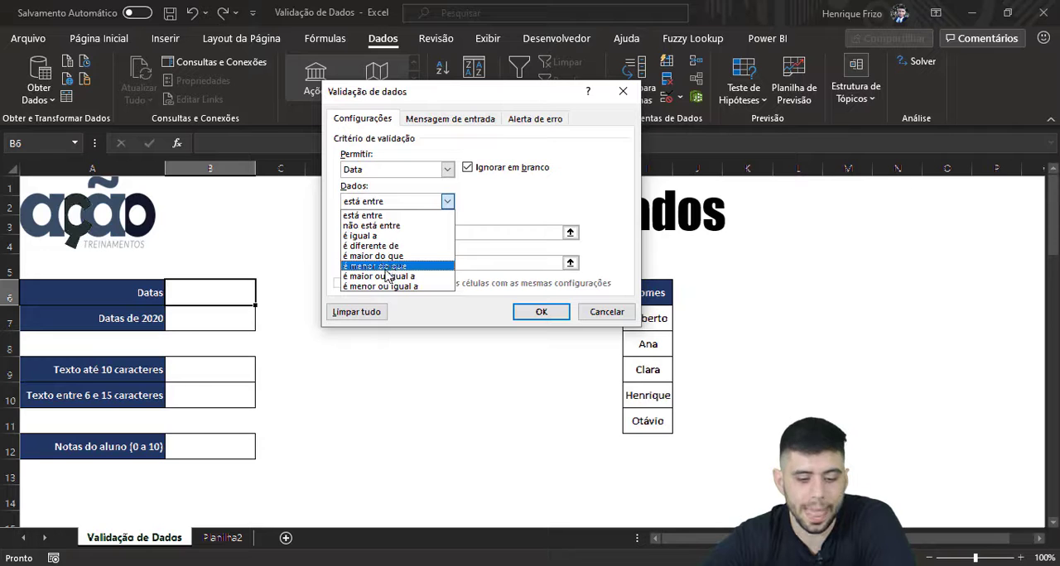
left_click(387, 266)
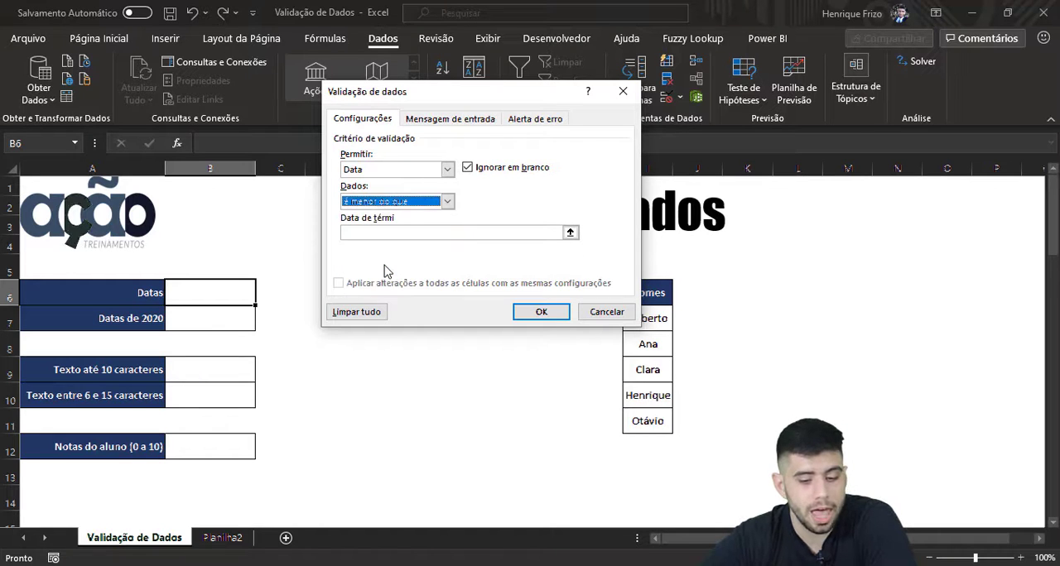
left_click(375, 232)
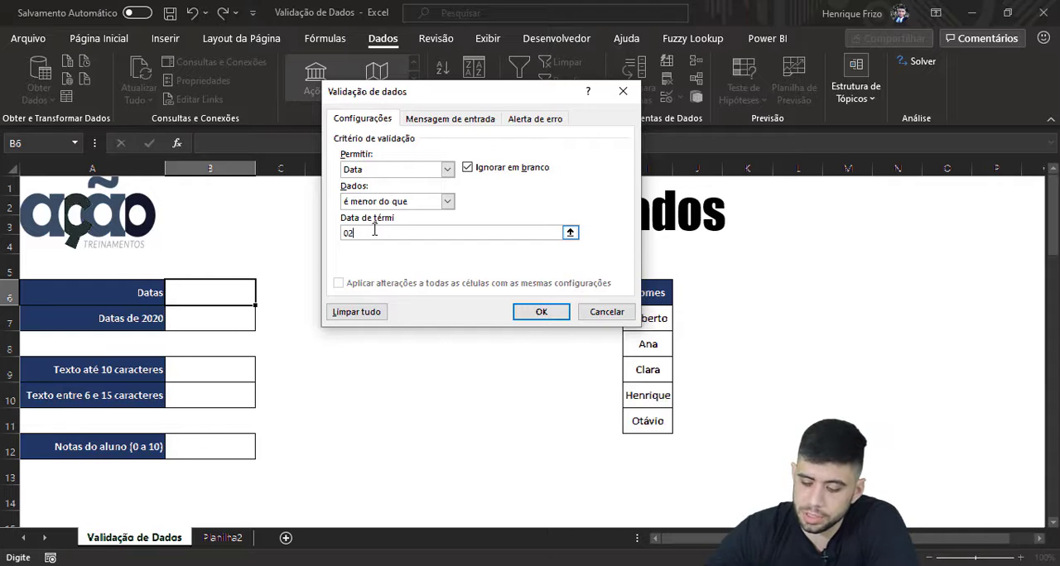
type("02/02/")
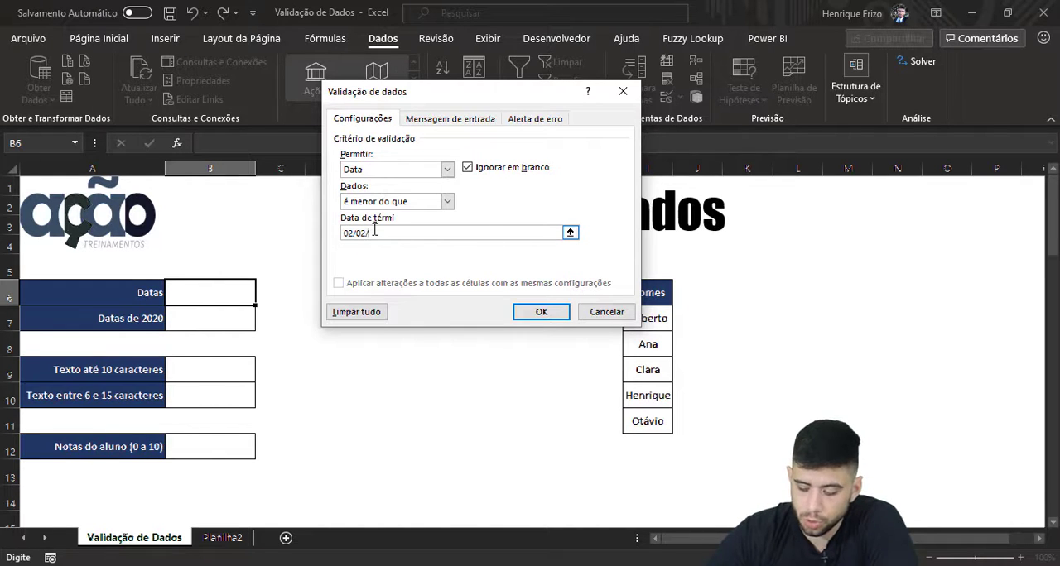
type("2021")
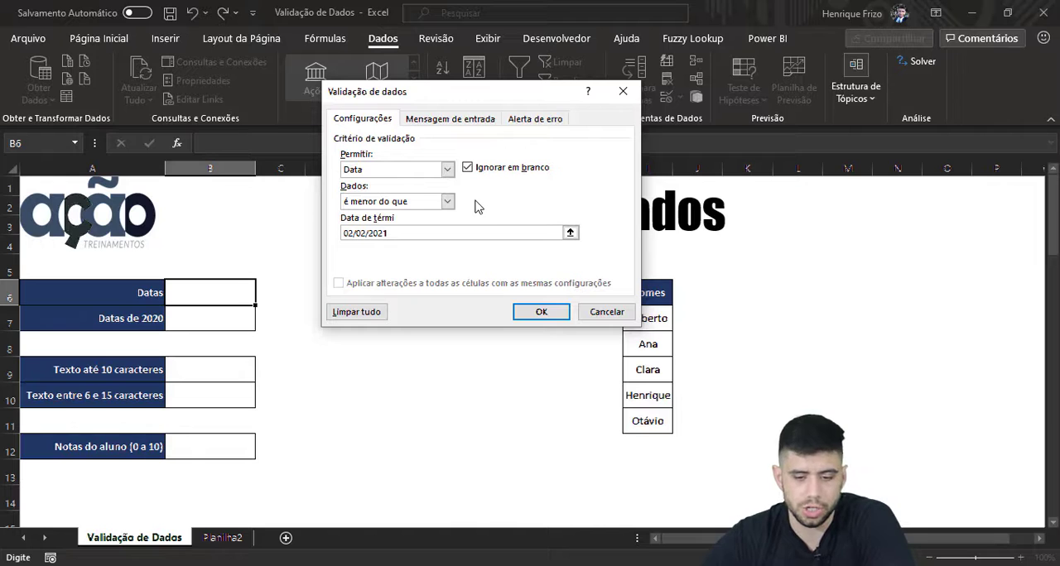
Step: Give the B6 validation an input message titled "Somente datas" with the text "Insira datas que já passaram."
left_click(429, 123)
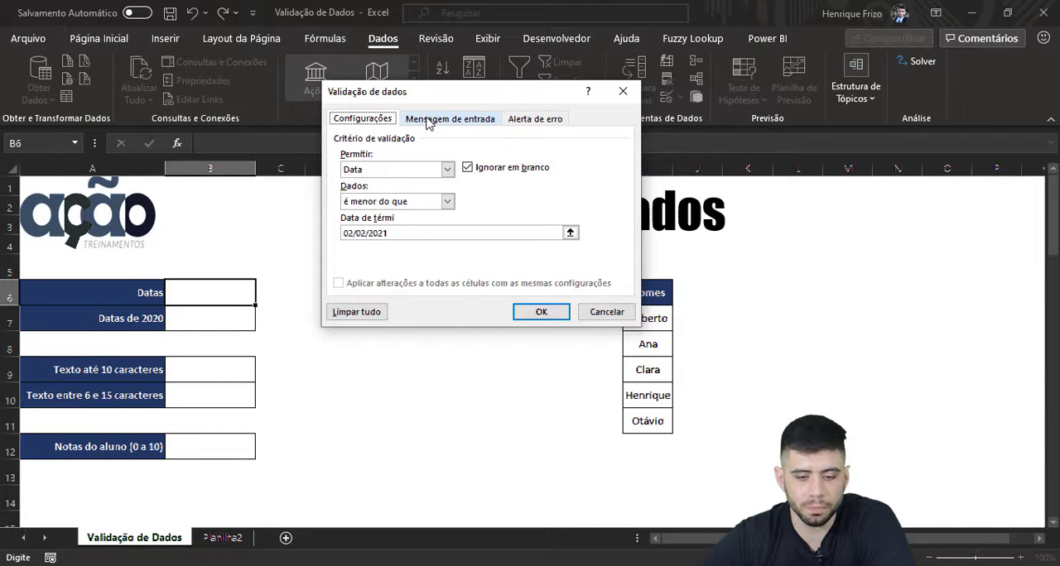
left_click(429, 123)
left_click(399, 189)
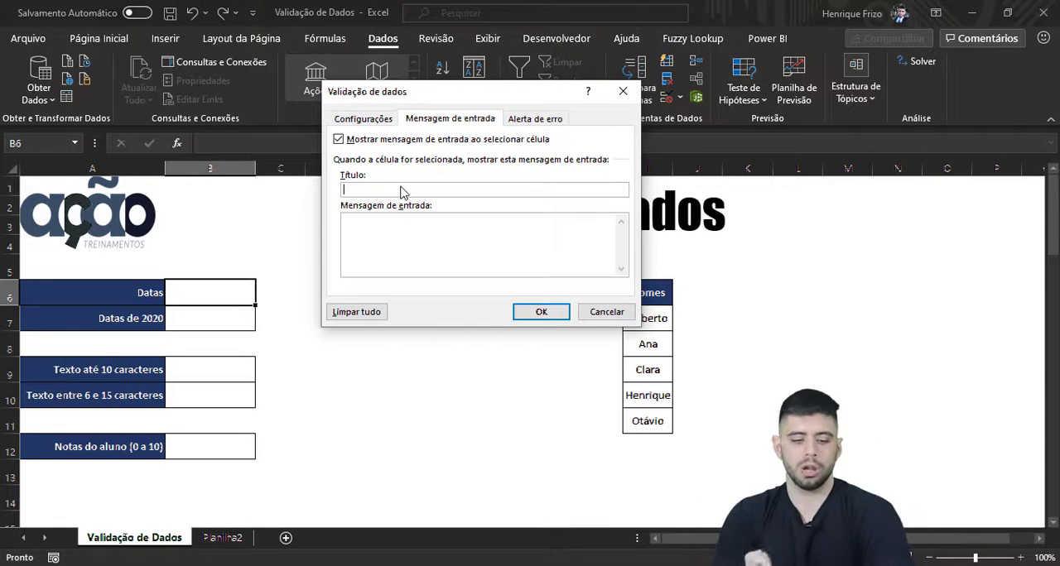
type("omente datas")
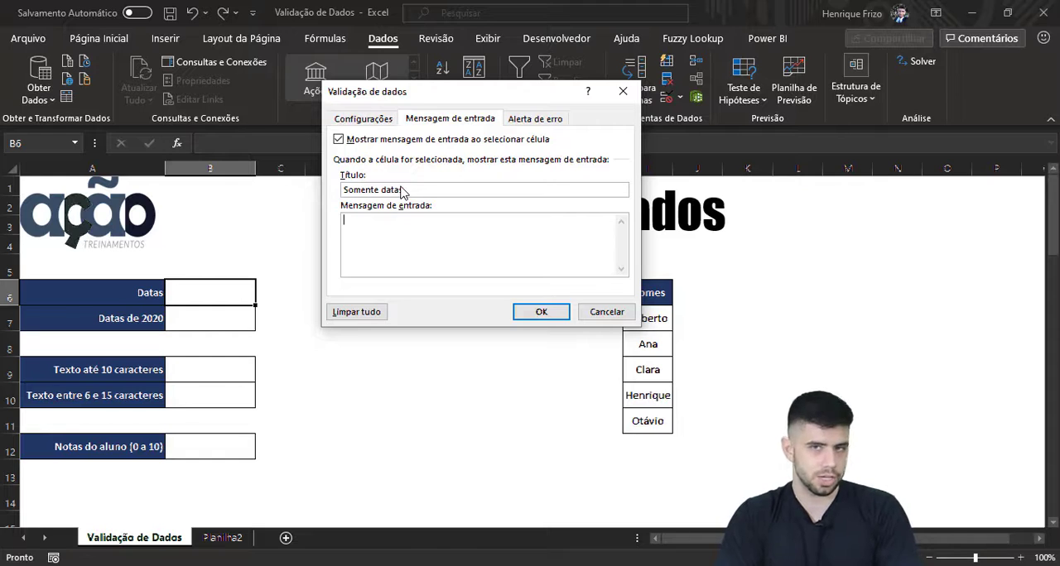
type("Insira datas")
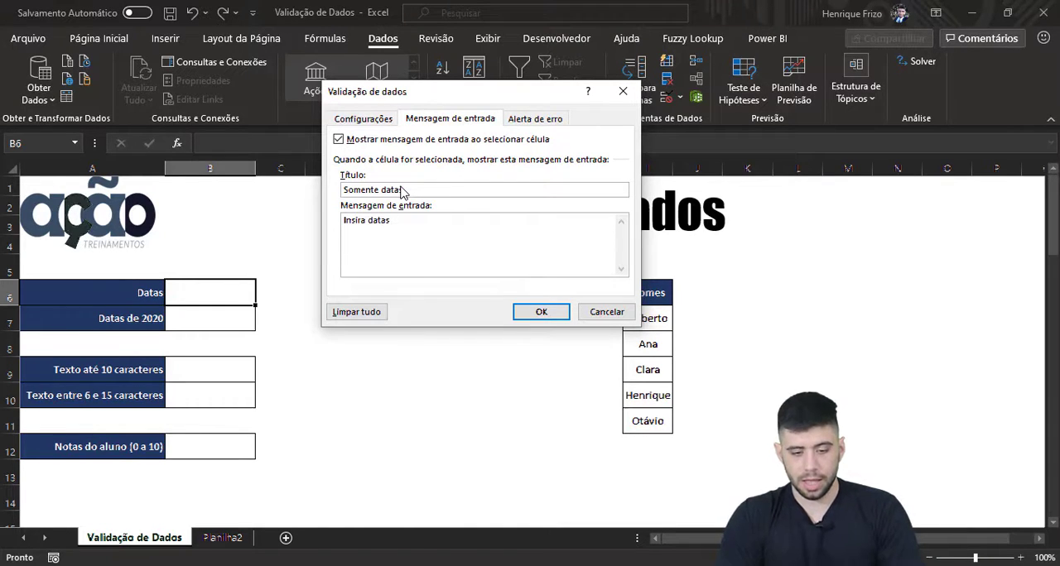
type(" que já passaram.")
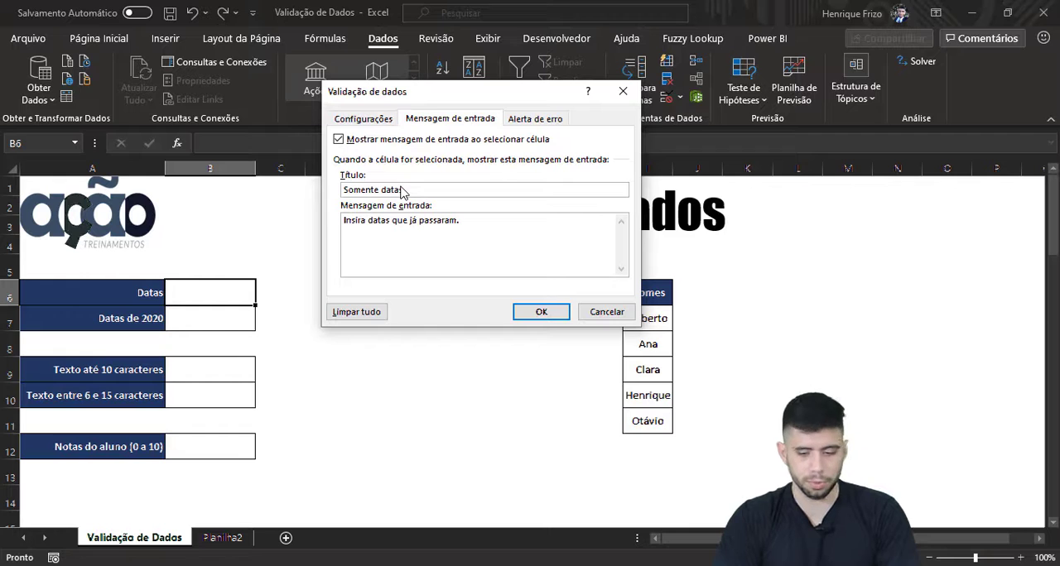
Step: Choose Parar as the error alert style for the B6 validation
left_click(522, 121)
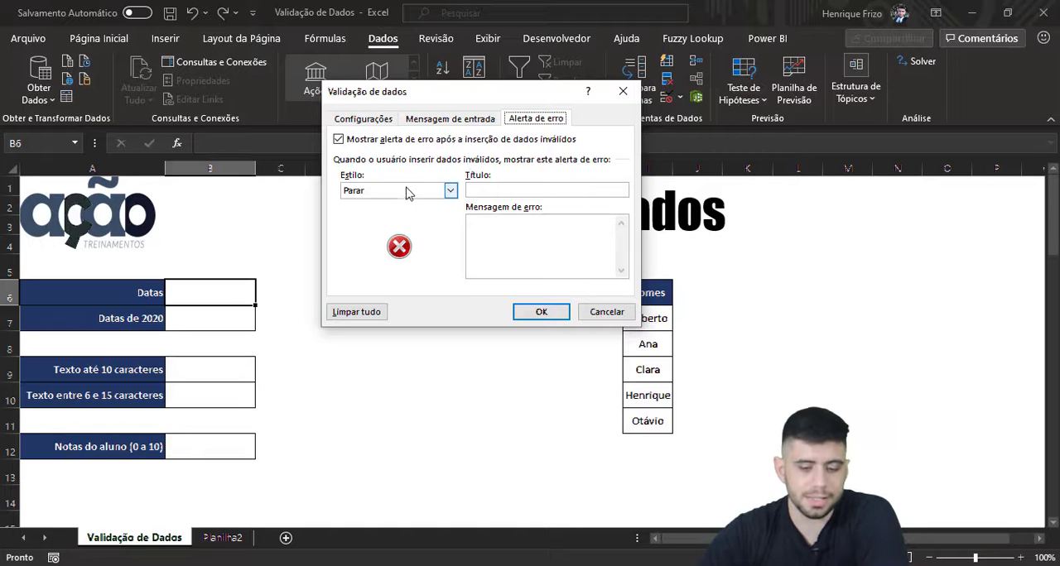
left_click(403, 192)
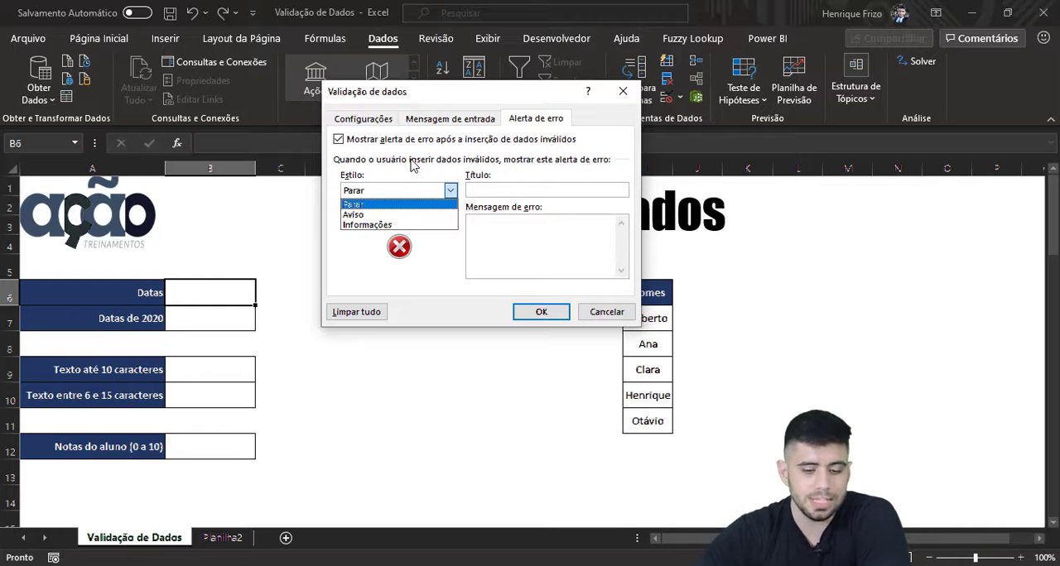
left_click(399, 203)
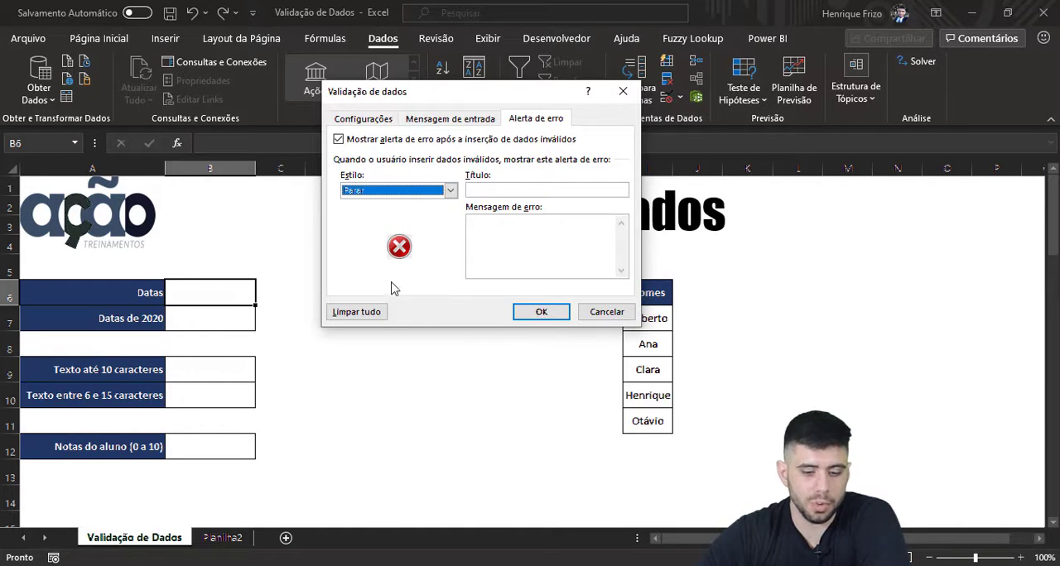
Step: Preview the Aviso and Informações error alert styles and return the style to Parar
left_click(424, 192)
left_click(416, 215)
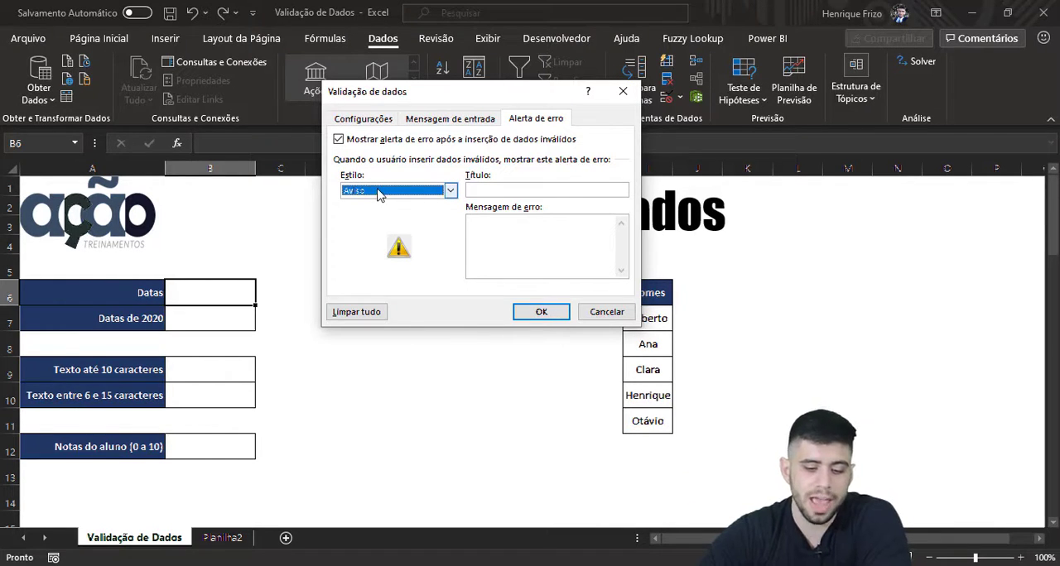
left_click(380, 192)
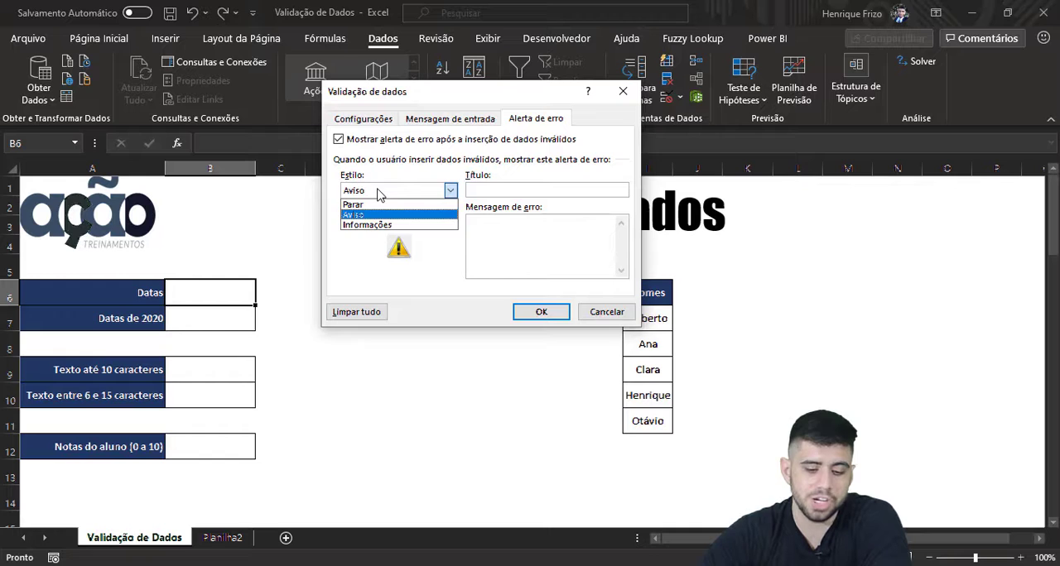
left_click(370, 225)
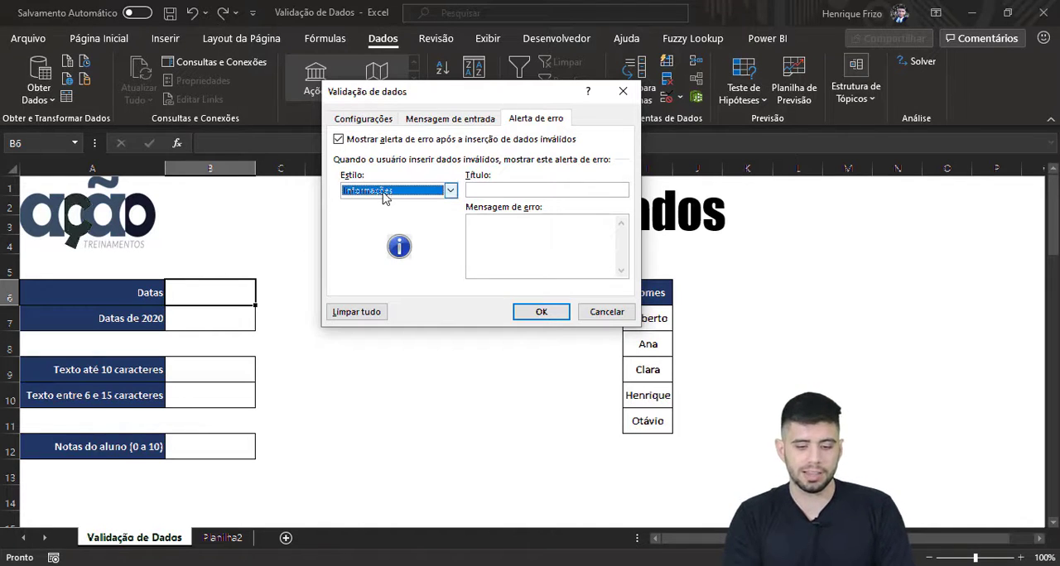
left_click(450, 191)
left_click(380, 205)
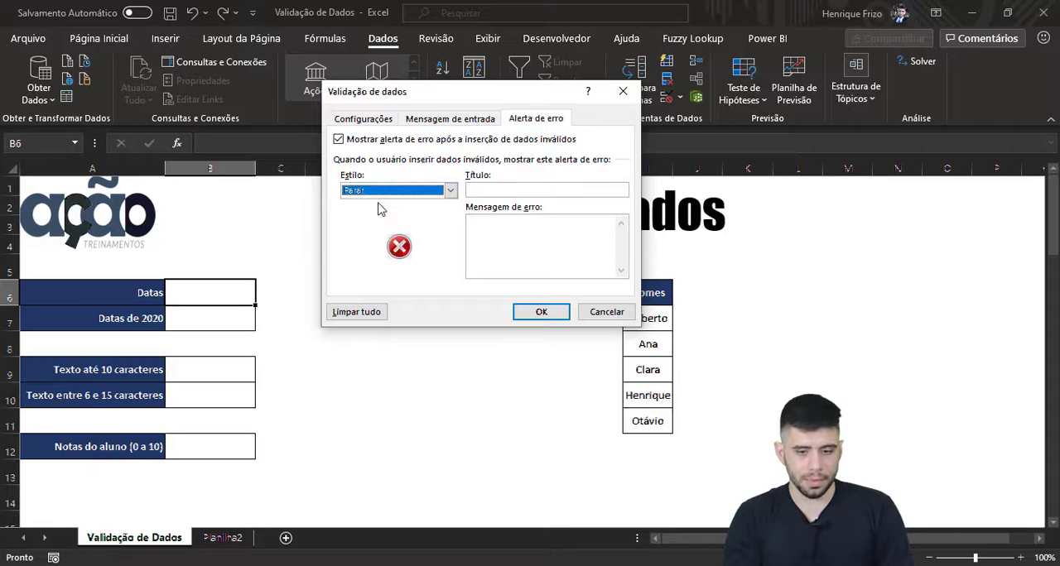
Step: Title the error alert "ERRO" with the message "VOCÊ INSERIU UMA DATA INVÁLIDA." and apply the validation to B6
left_click(518, 193)
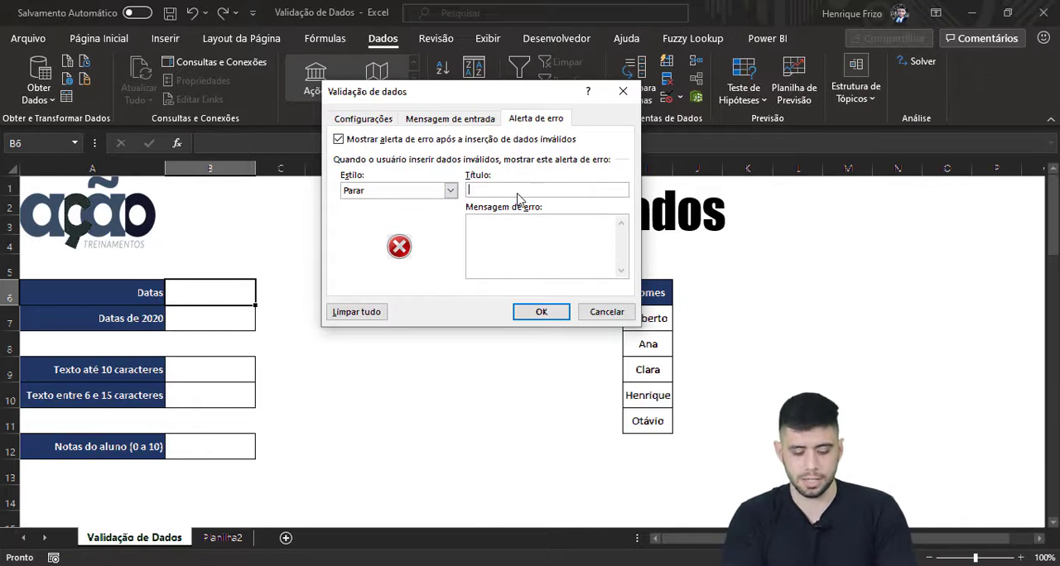
type("ERRO")
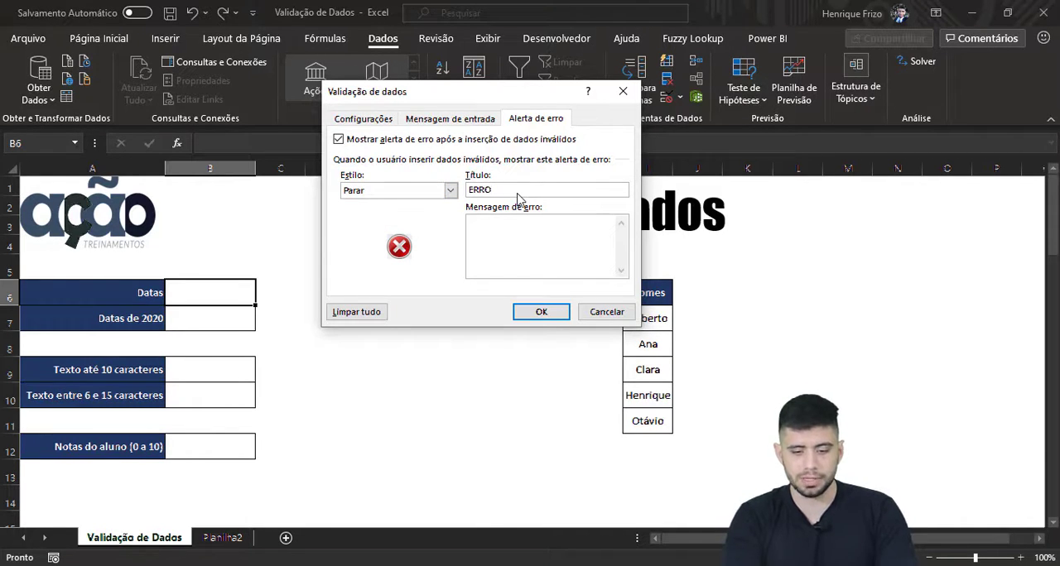
key("Tab")
type("VO")
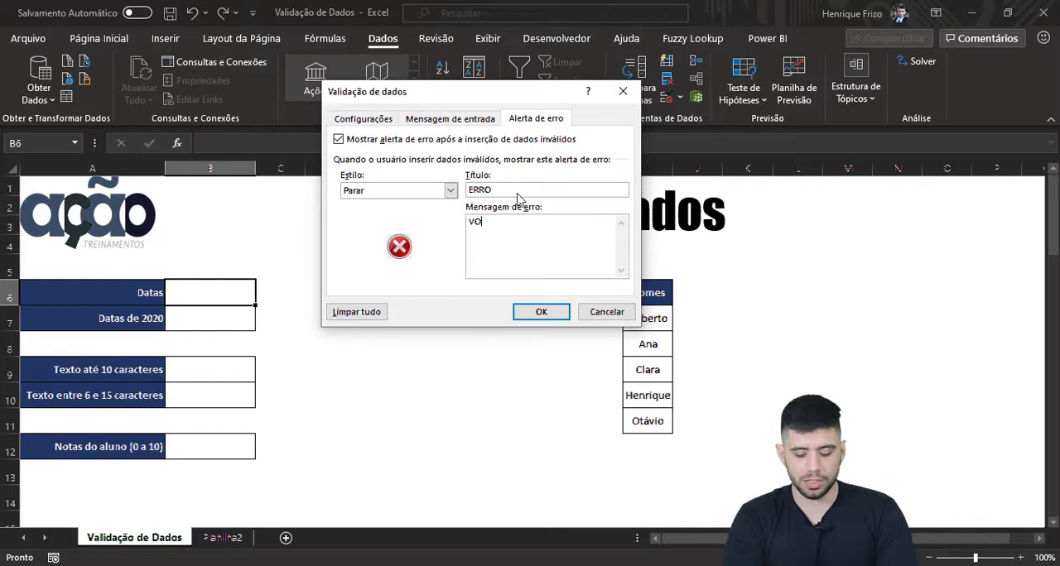
key("BackSpace")
key("BackSpace")
type("VOC")
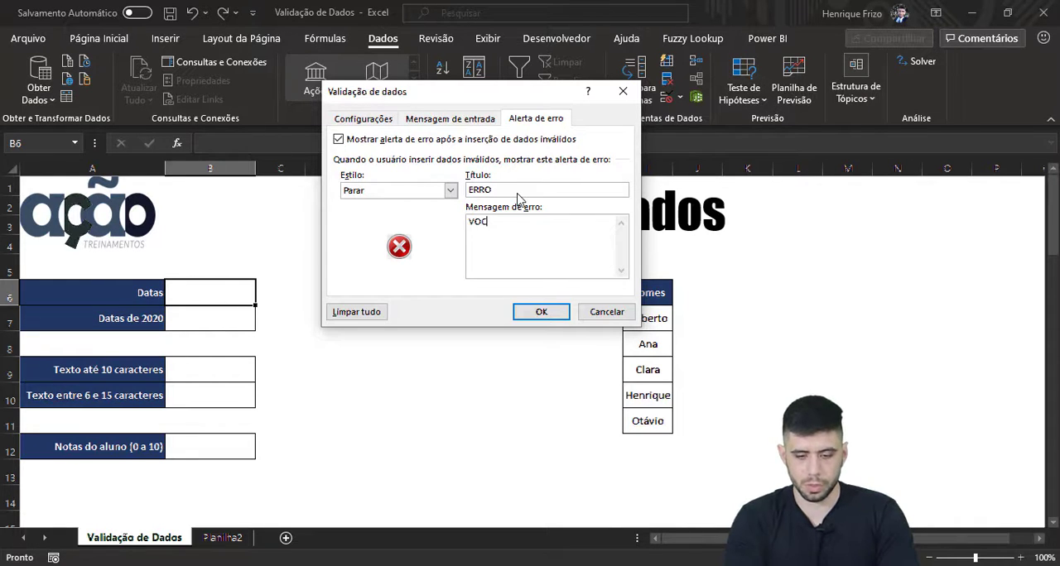
type("Ê INSERIU ")
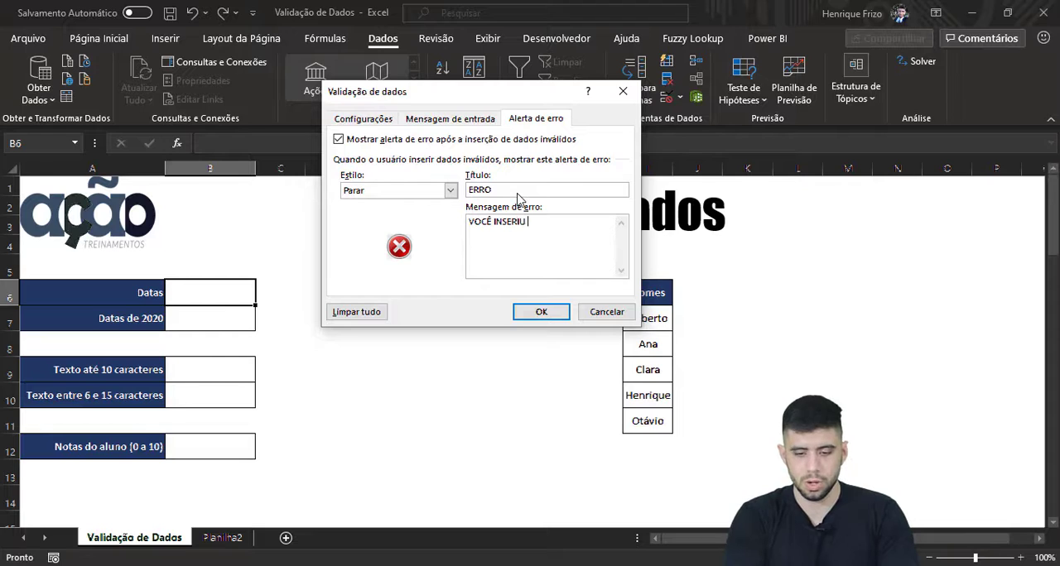
type("UMA DATA INV")
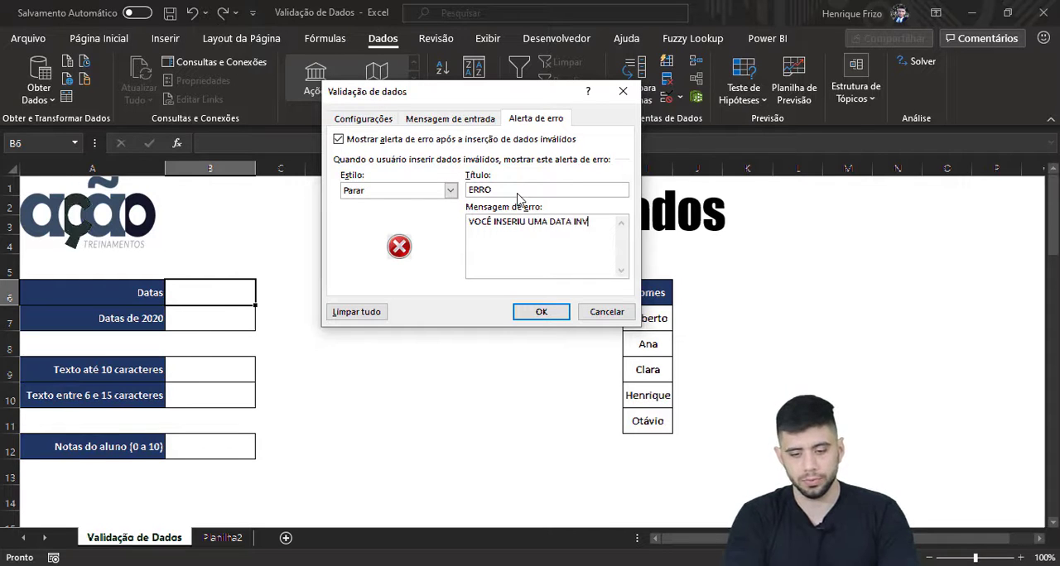
type("ÁLIDA.")
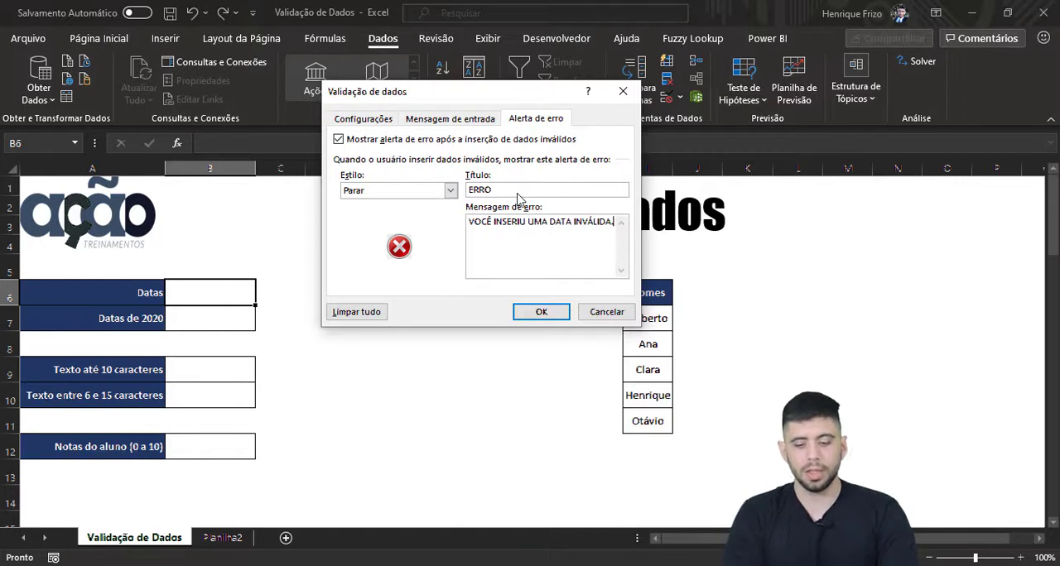
left_click(542, 311)
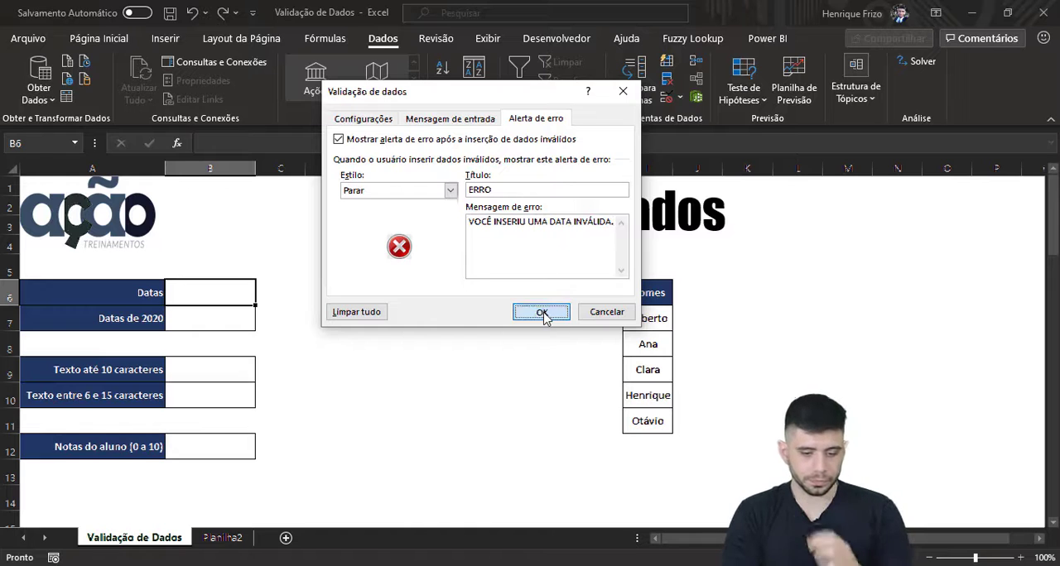
Step: Test the validation by entering the date 03/02/2021 in the Datas cell B6
left_click(296, 300)
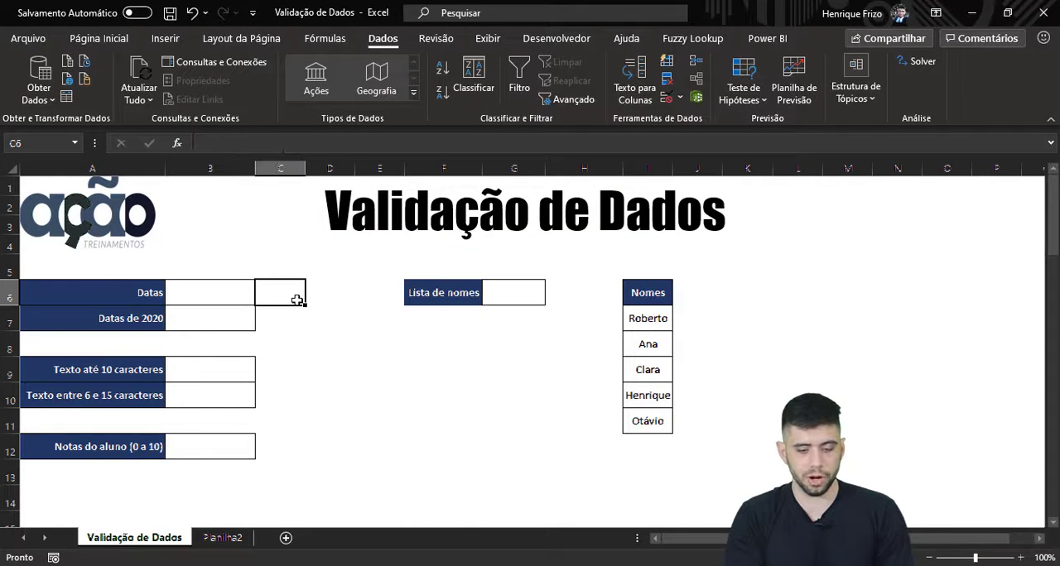
left_click(210, 295)
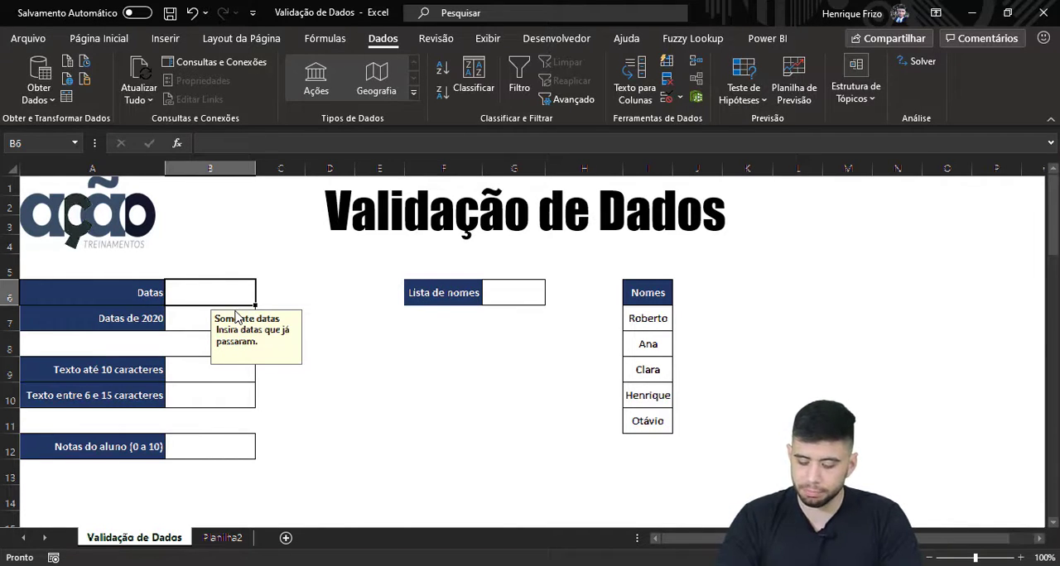
type("03/")
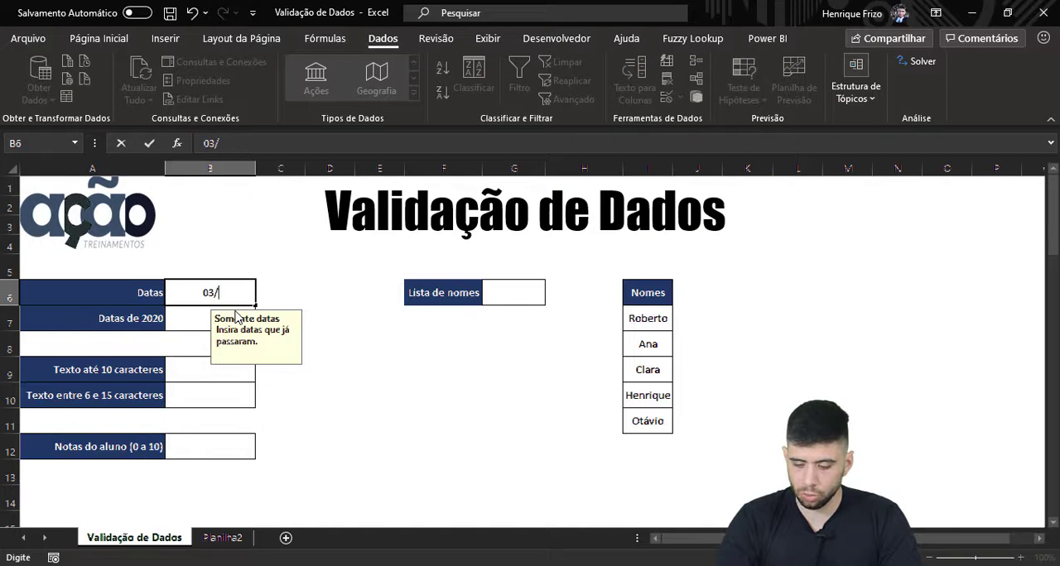
type("02/2021")
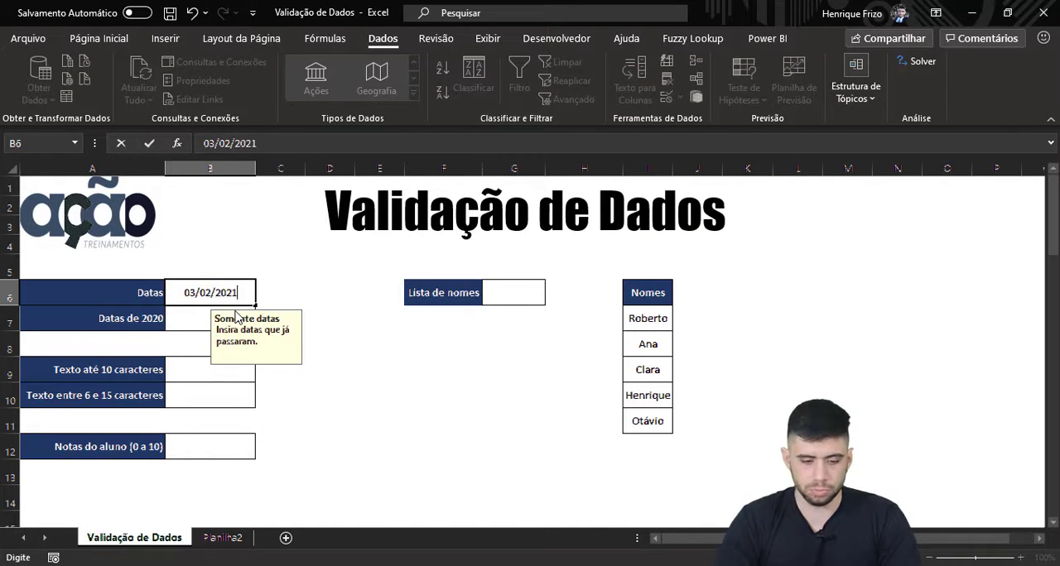
key("Return")
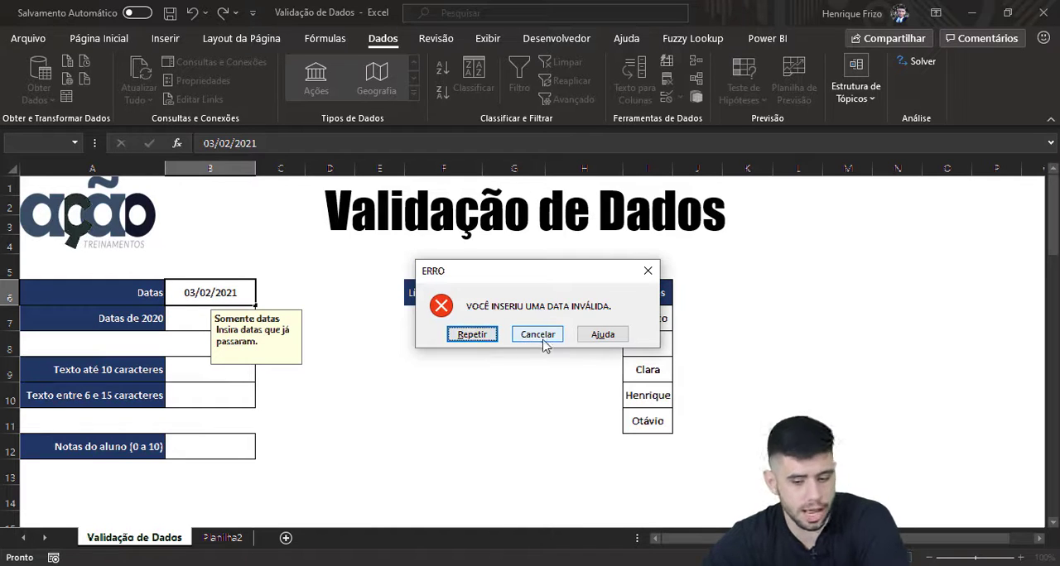
Step: Retry the rejected entry in the Datas cell B6 and enter the date 01/02/2021 instead
left_click(474, 339)
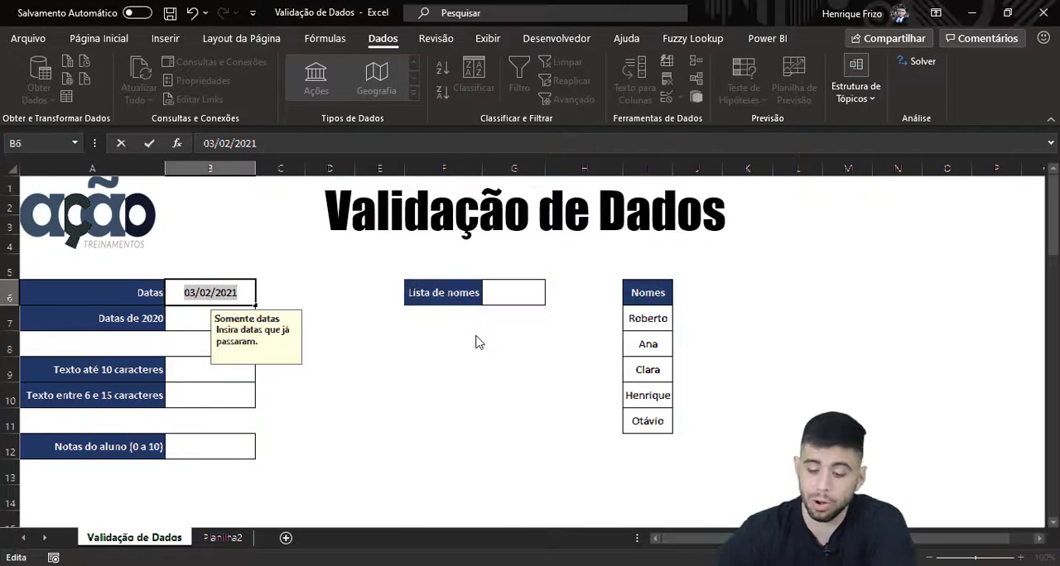
type("01/0")
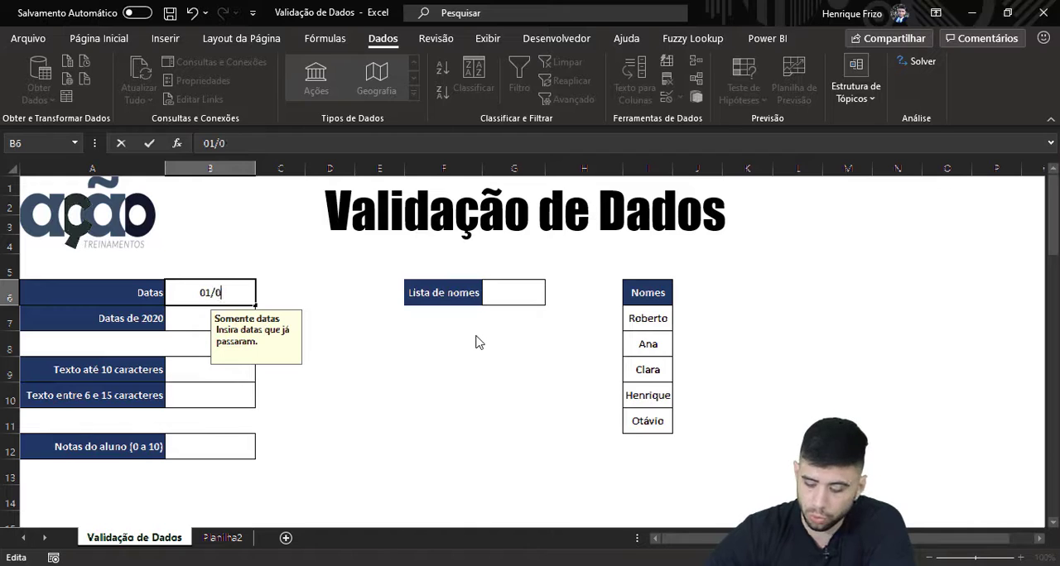
type("2/2021")
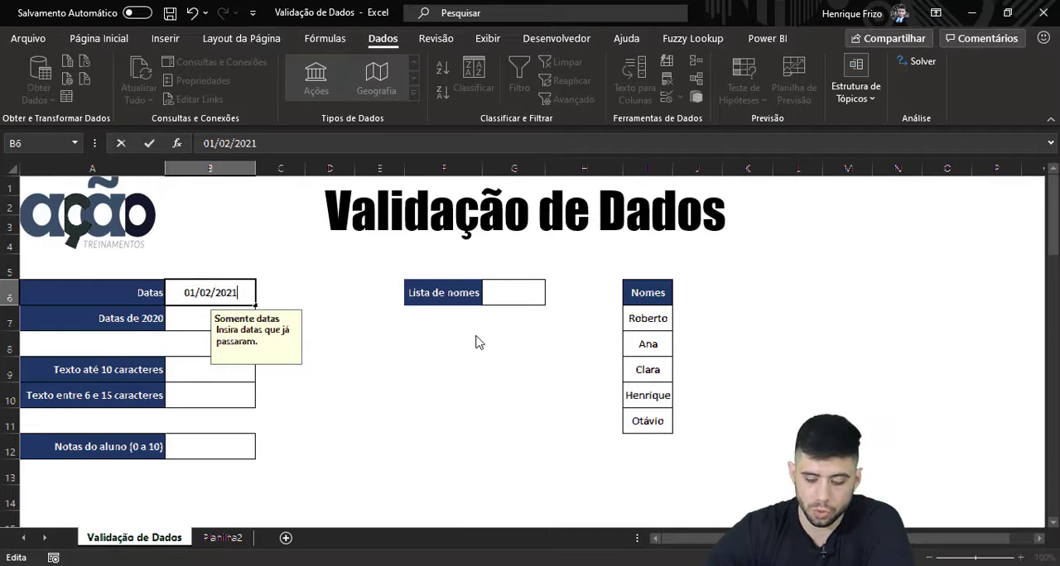
key("Return")
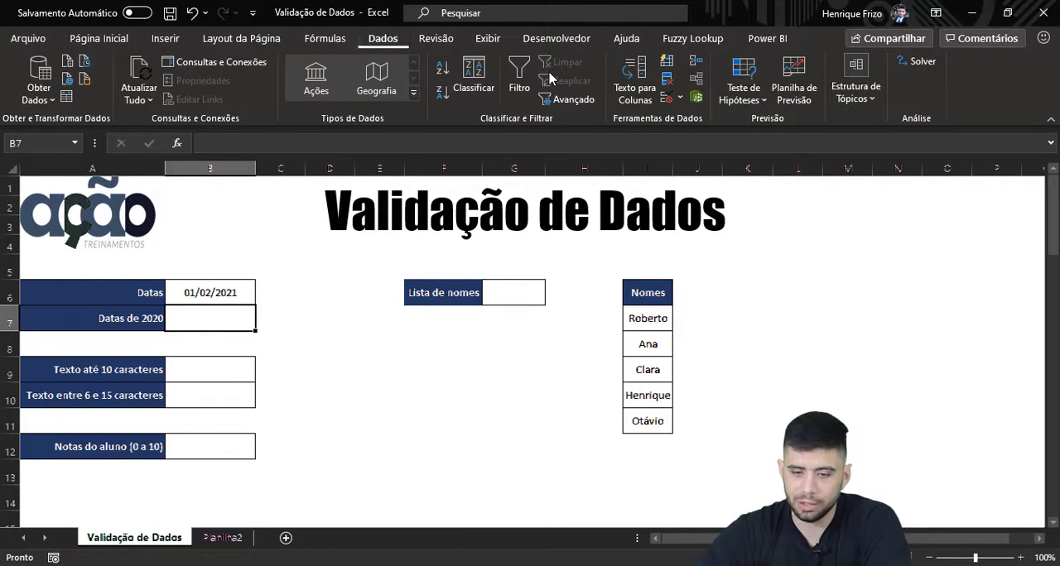
Step: Set the validation for the Datas de 2020 cell B7 to allow Data values, está entre, with start date 01/01/2020
left_click(667, 97)
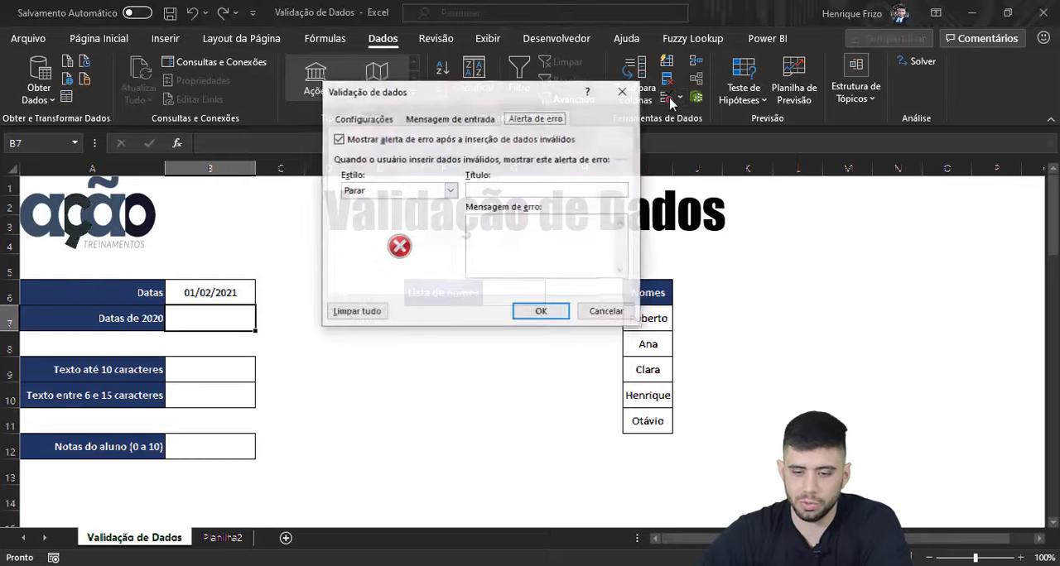
left_click(372, 121)
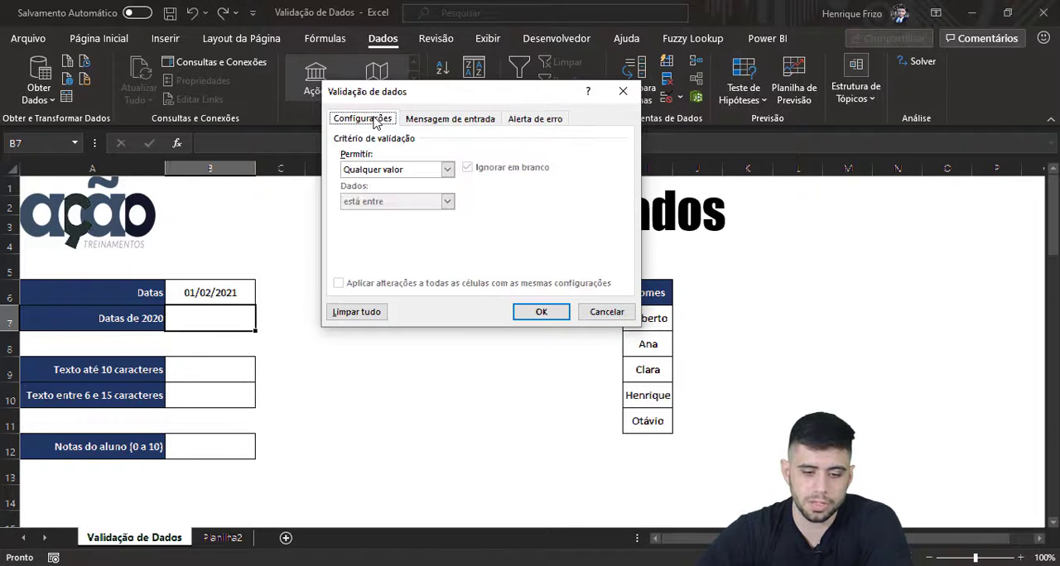
left_click(398, 169)
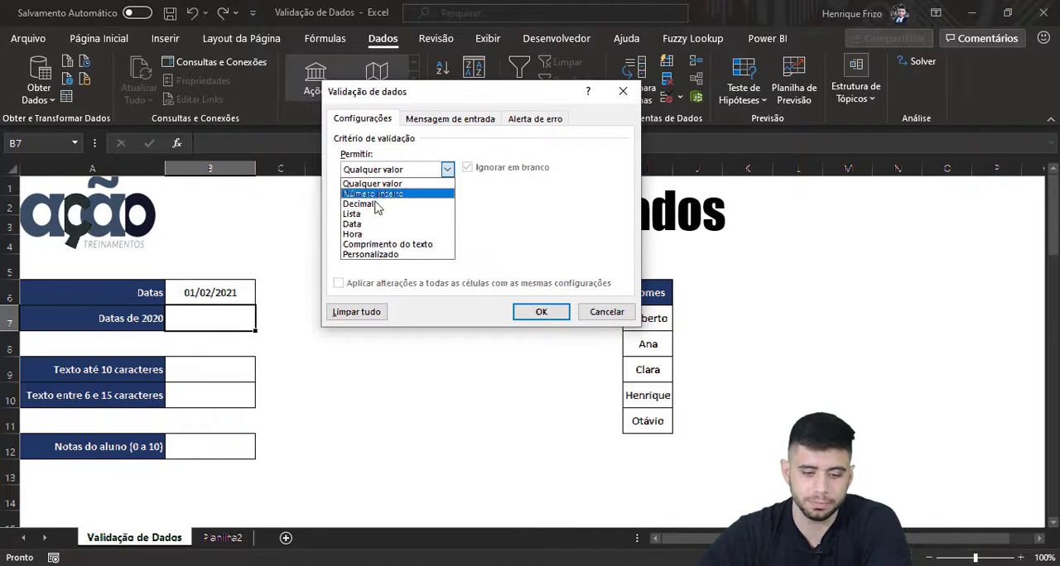
left_click(368, 225)
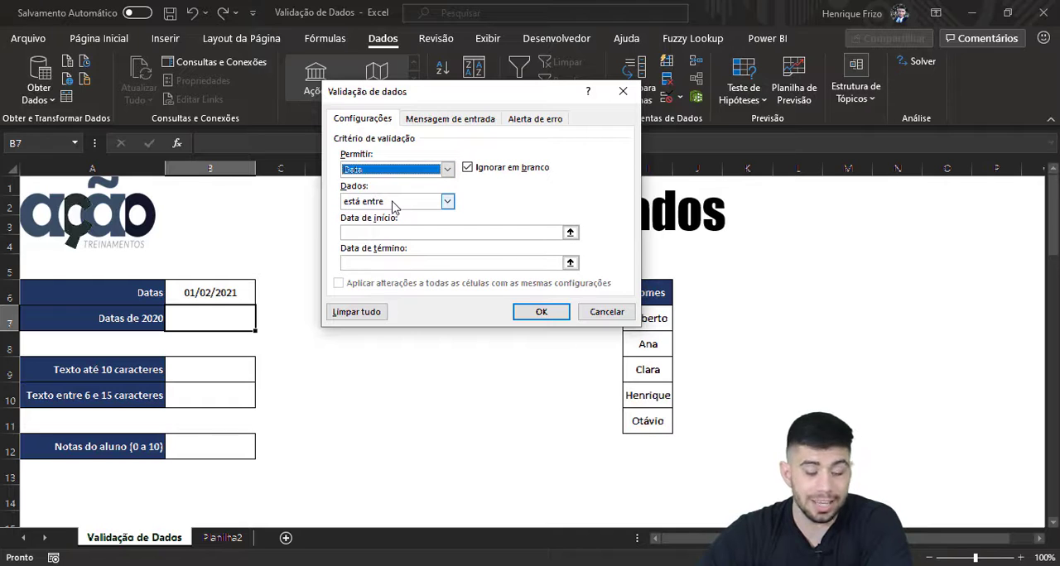
left_click(387, 233)
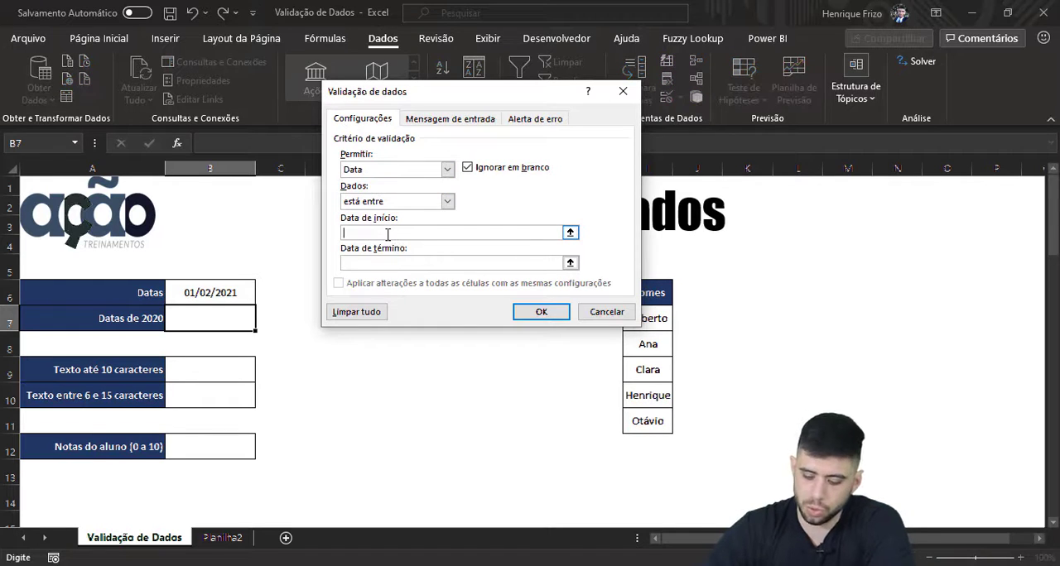
type("01/01/2020")
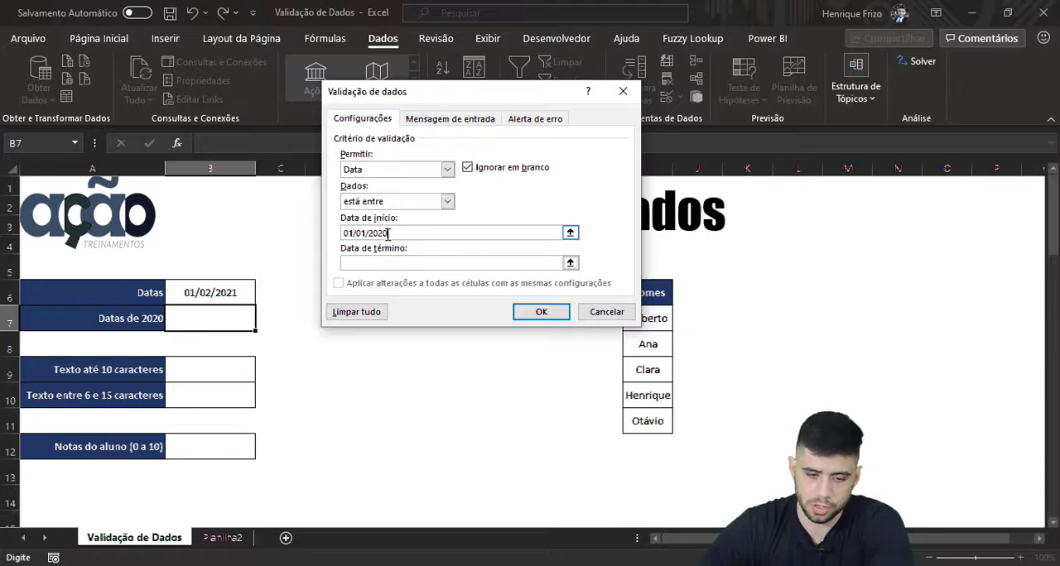
type("31/")
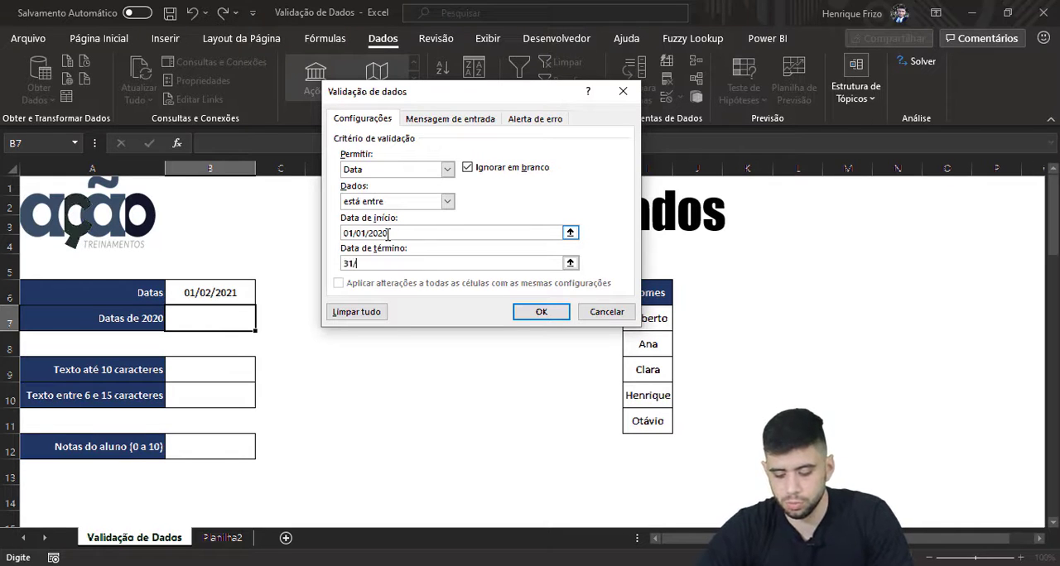
type("01/")
Step: Set the end date of the B7 validation range to 31/12/2020
key("BackSpace")
key("BackSpace")
key("BackSpace")
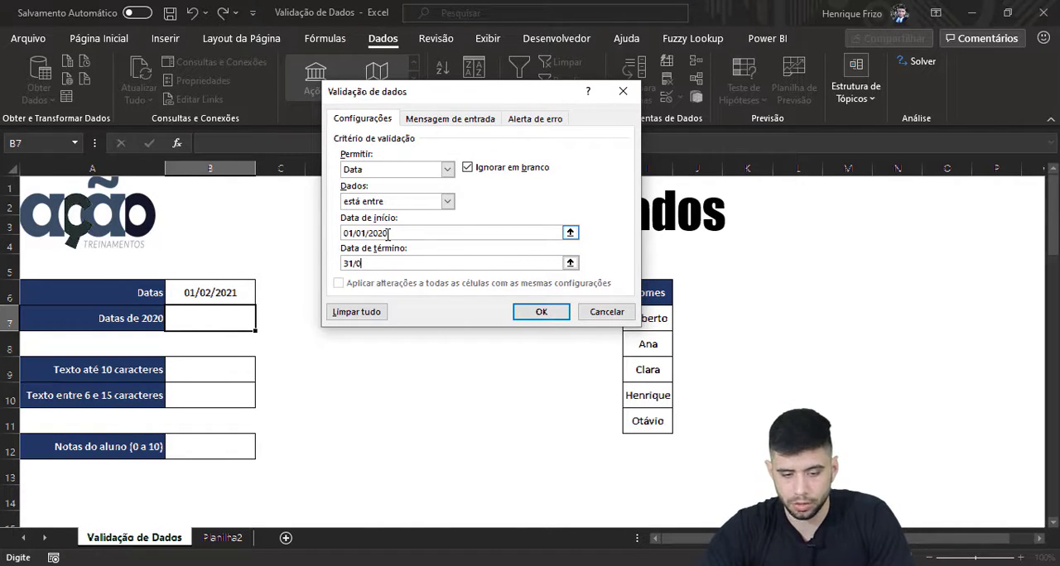
type("12/")
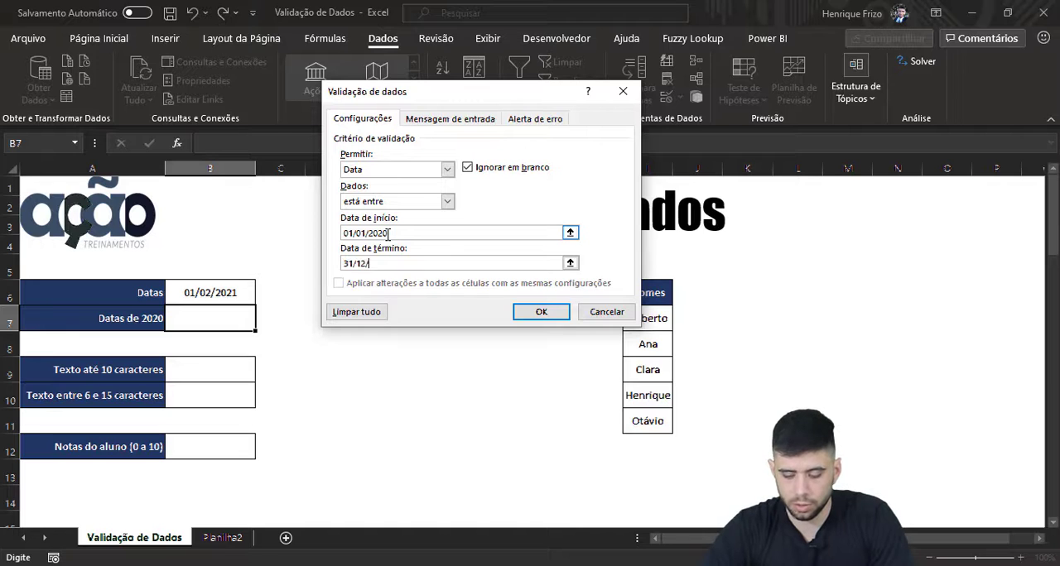
type("2020")
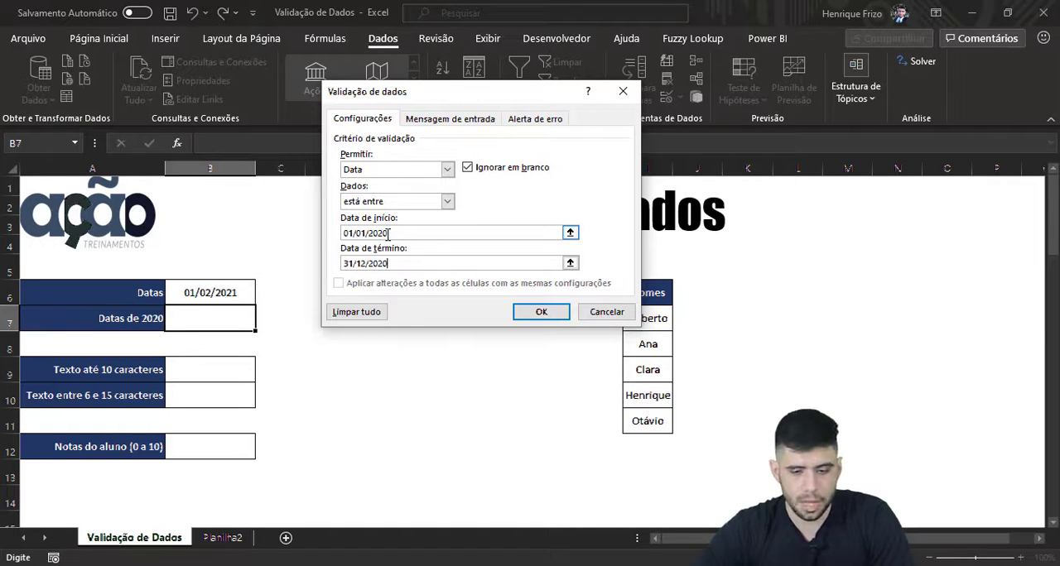
Step: Give the B7 validation an error alert of style Aviso titled "ATENÇÃO!"
left_click(435, 120)
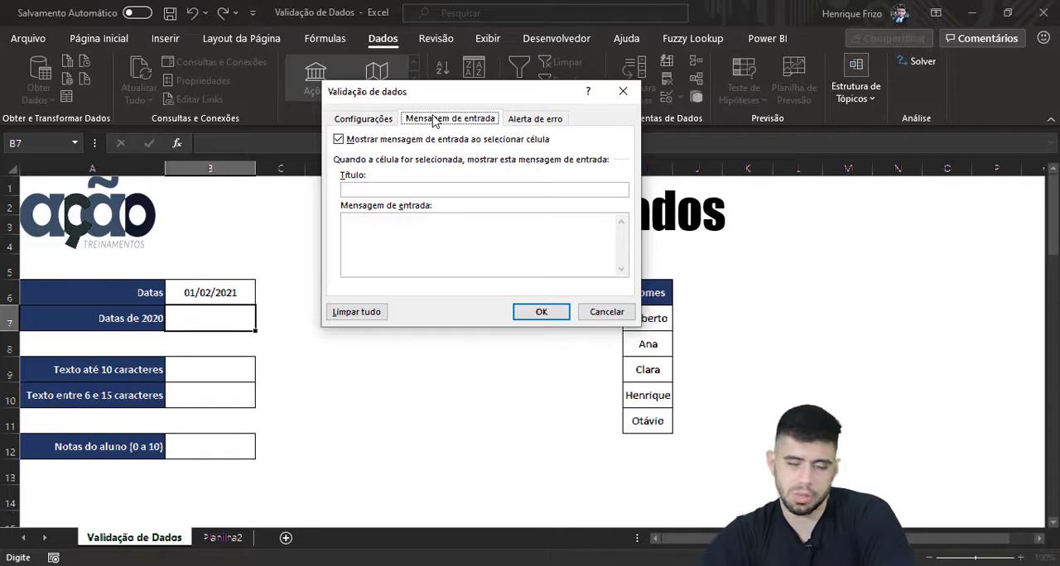
left_click(518, 120)
left_click(387, 193)
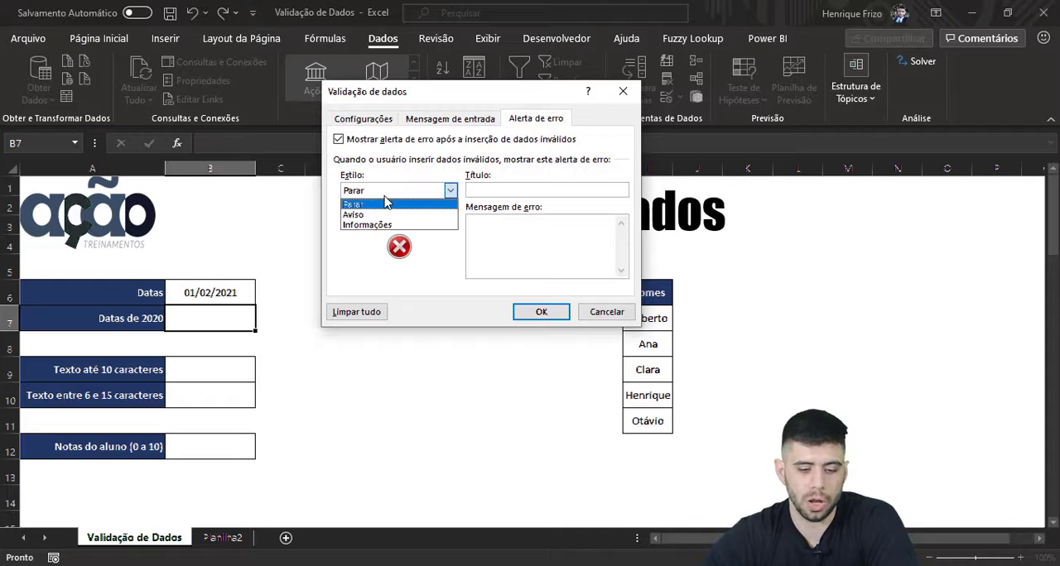
left_click(383, 215)
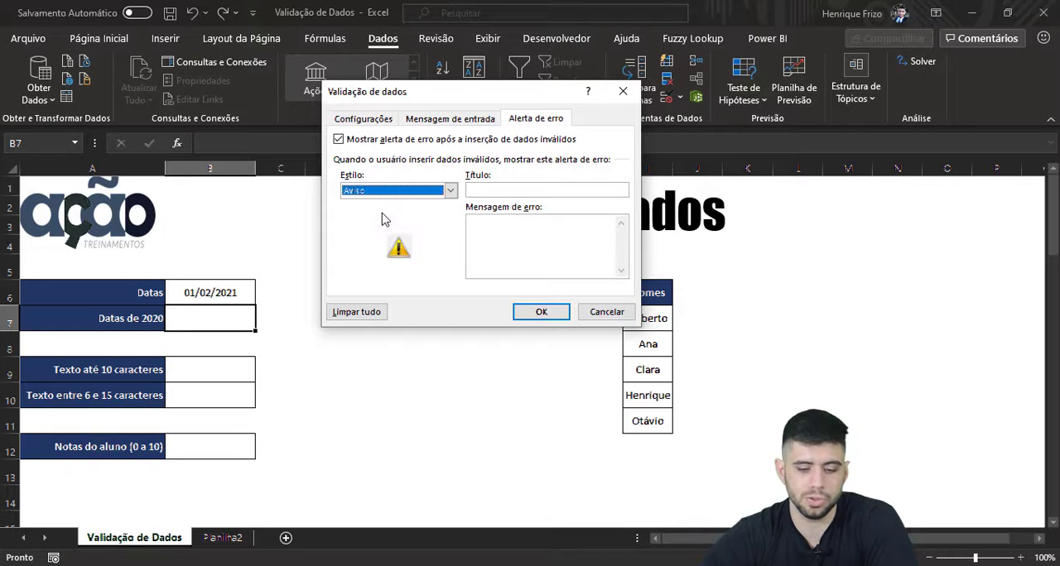
left_click(503, 190)
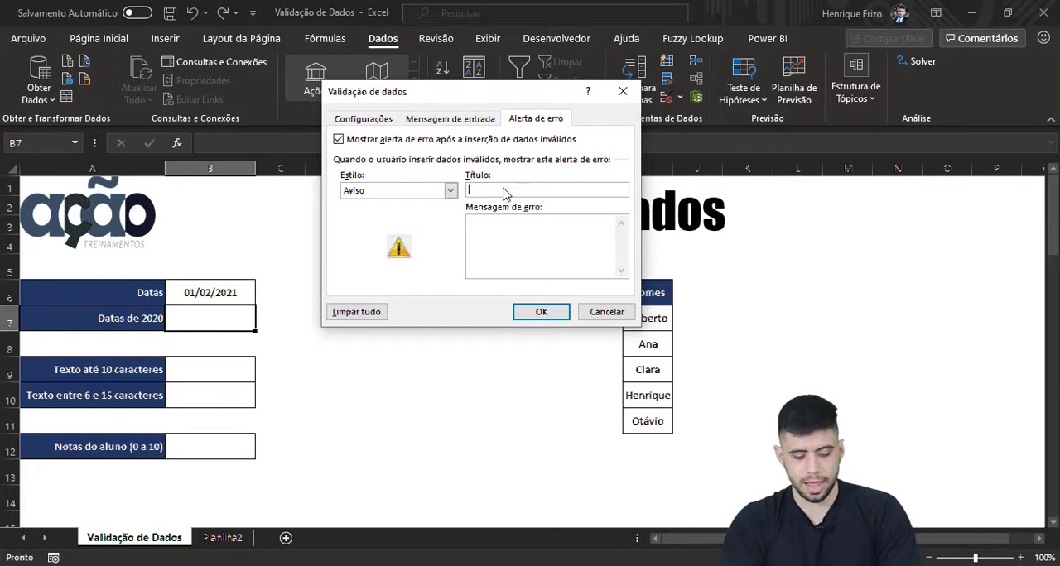
type("ATENÇÃO")
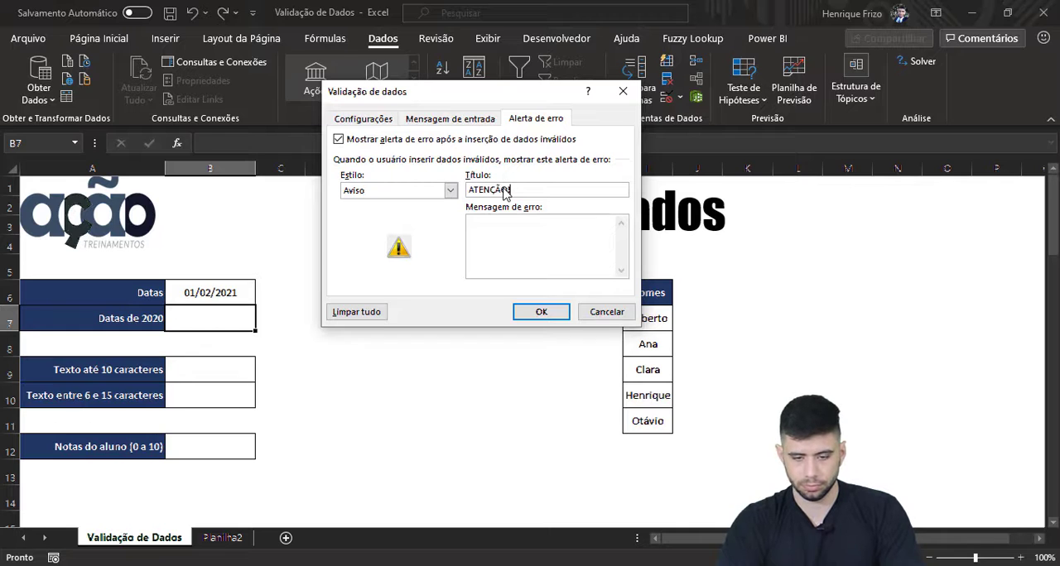
Step: Set the error message to "Você está inserindo uma data fora do intervalo." and apply the validation to B7
key("Tab")
type("Voc")
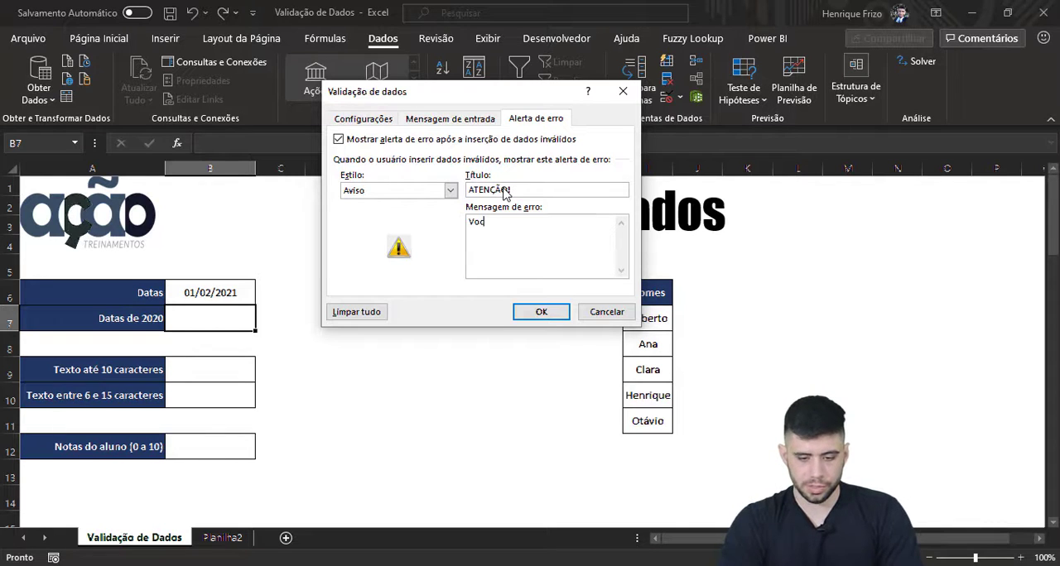
type("ê está inserin")
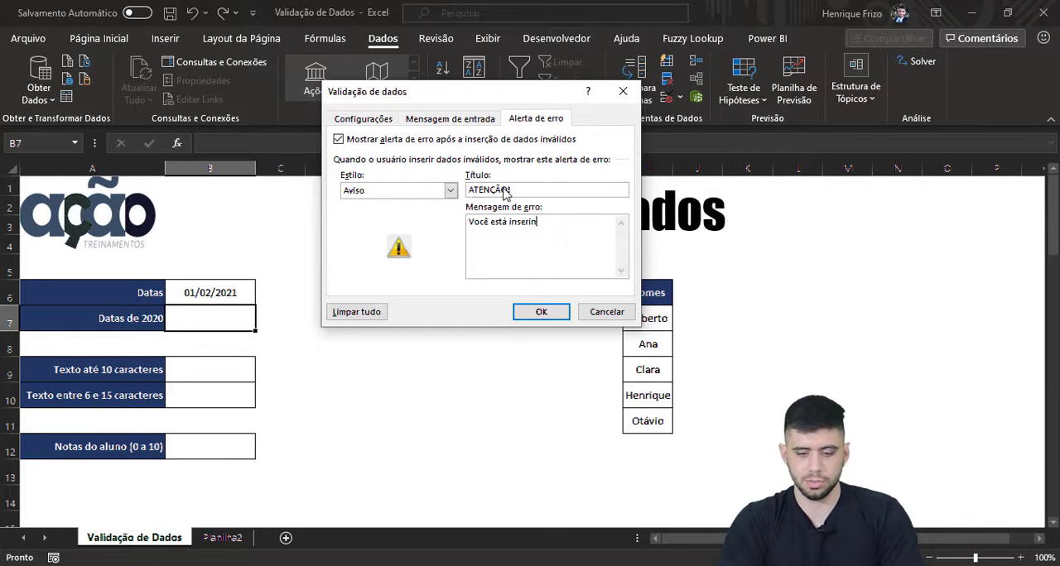
type("do ima d")
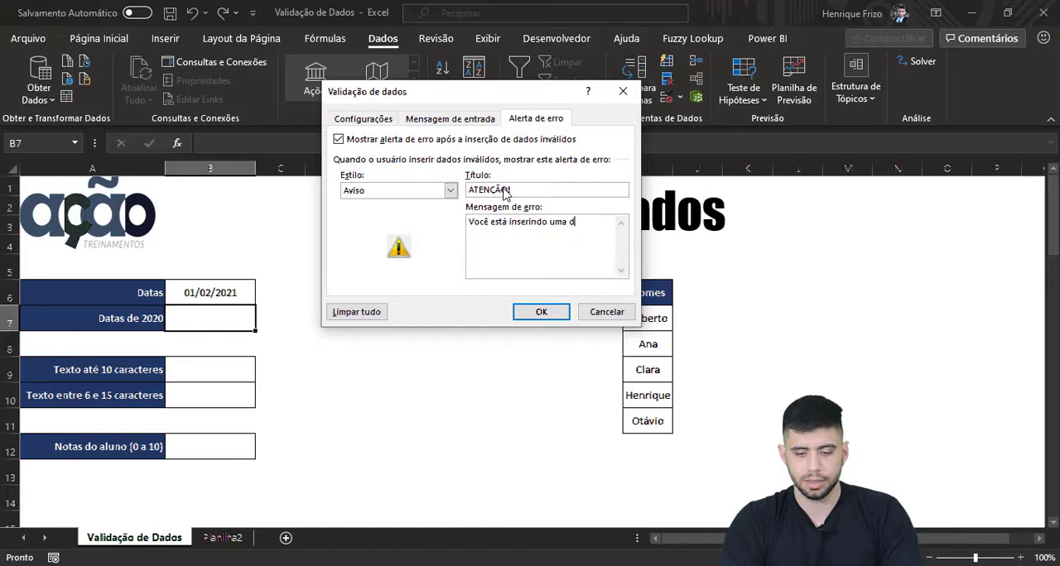
type("ata fora do")
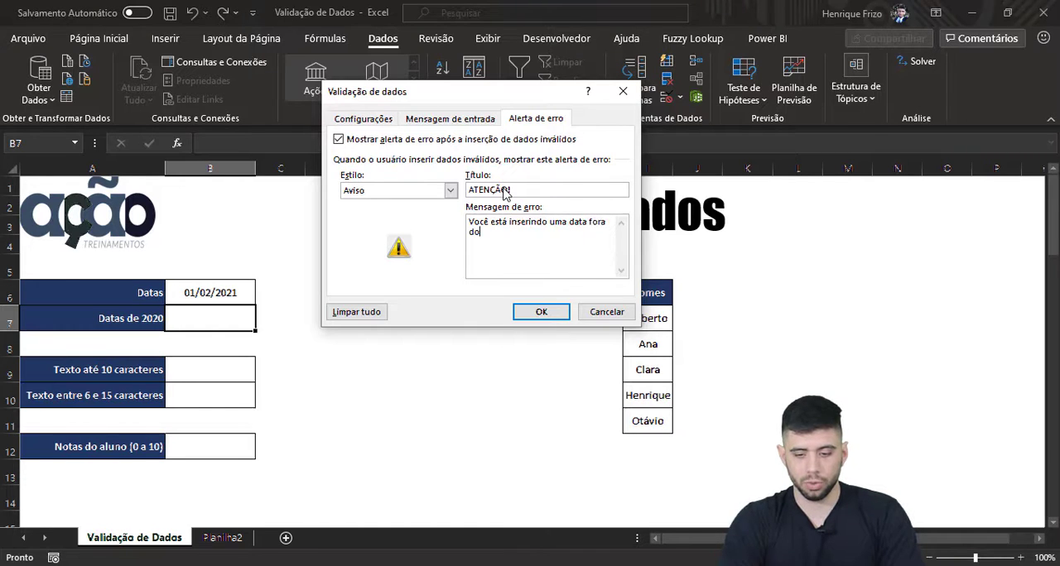
type(" intervalo.")
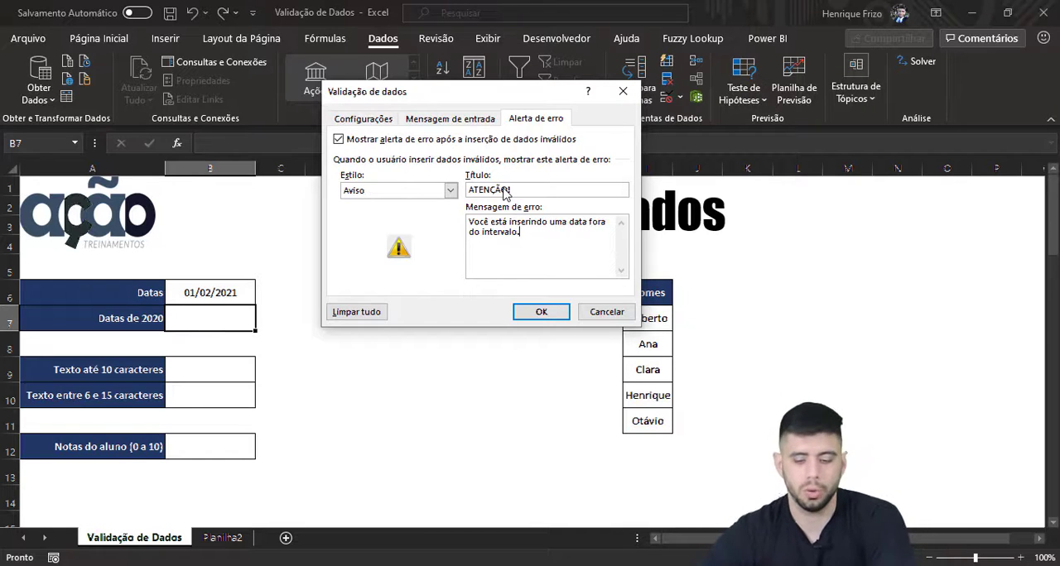
left_click(540, 315)
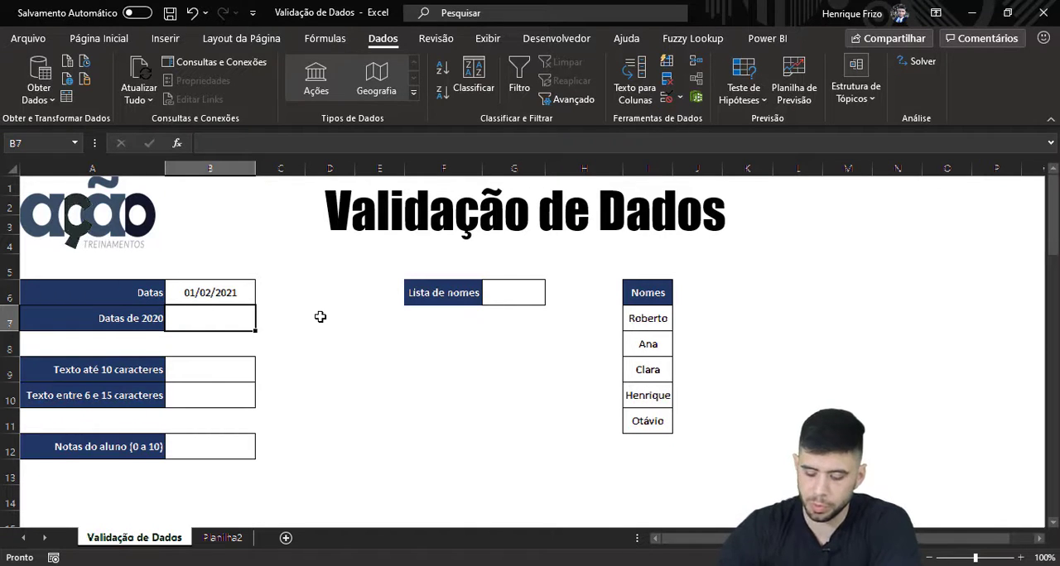
Step: Test the B7 validation with an in-range date by entering 25/04/2020
type("25/04/")
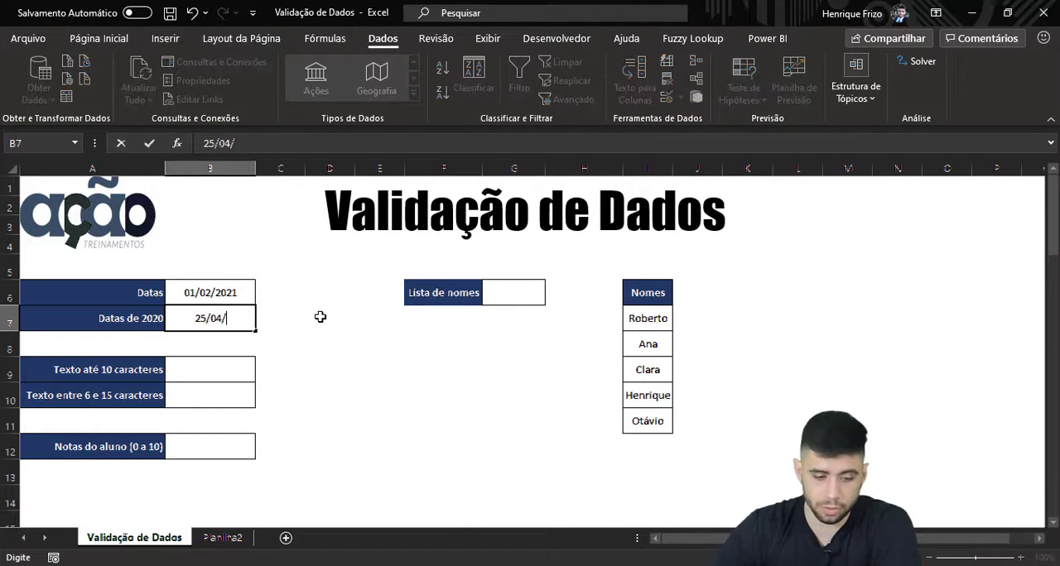
type("2020")
key("Return")
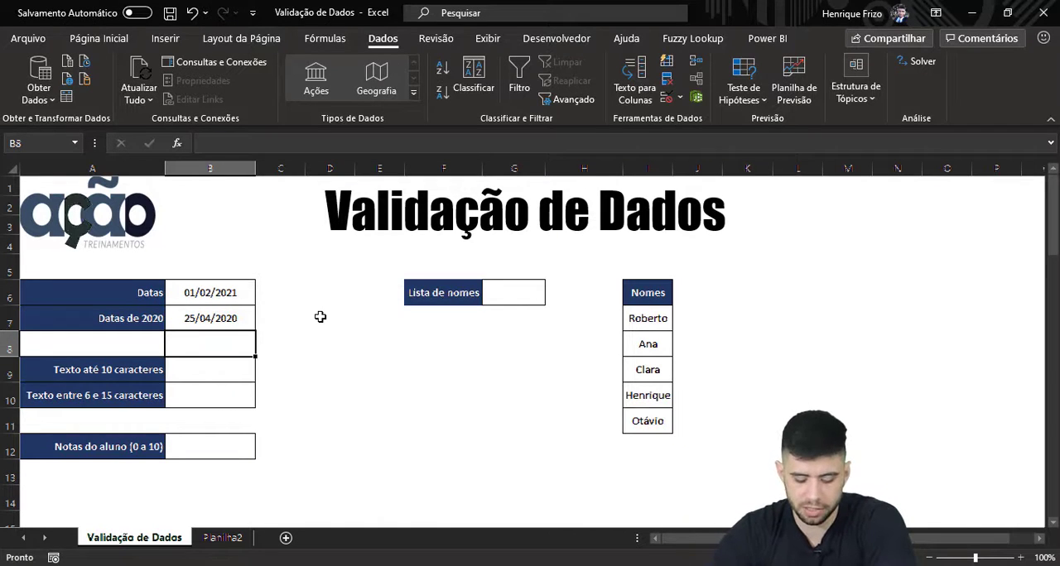
Step: Test B7 with the out-of-range date 25/04/2021, declining the warning once, and resubmit the date and choose to continue
key("Up")
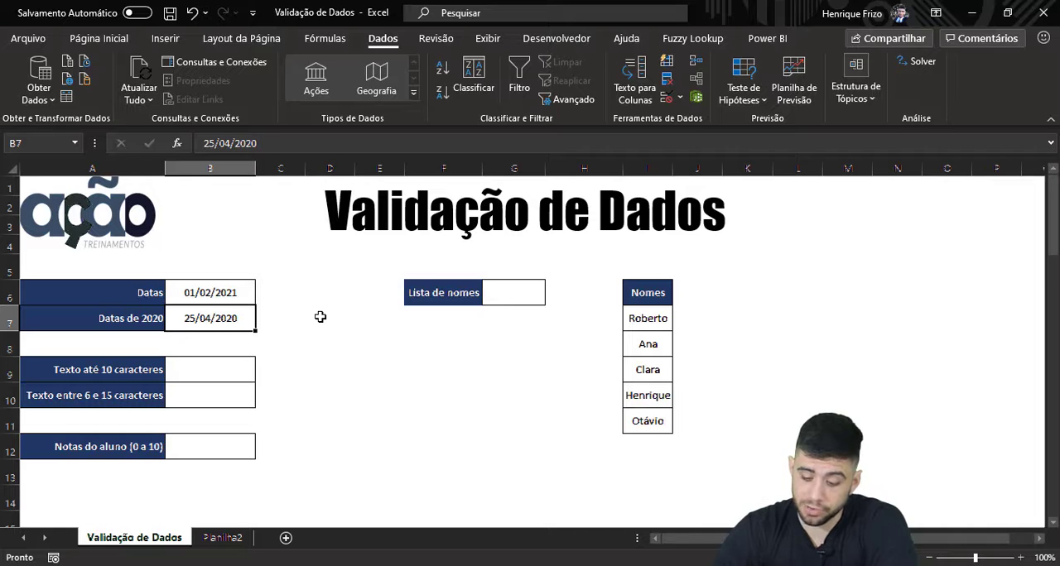
type("25/04/202")
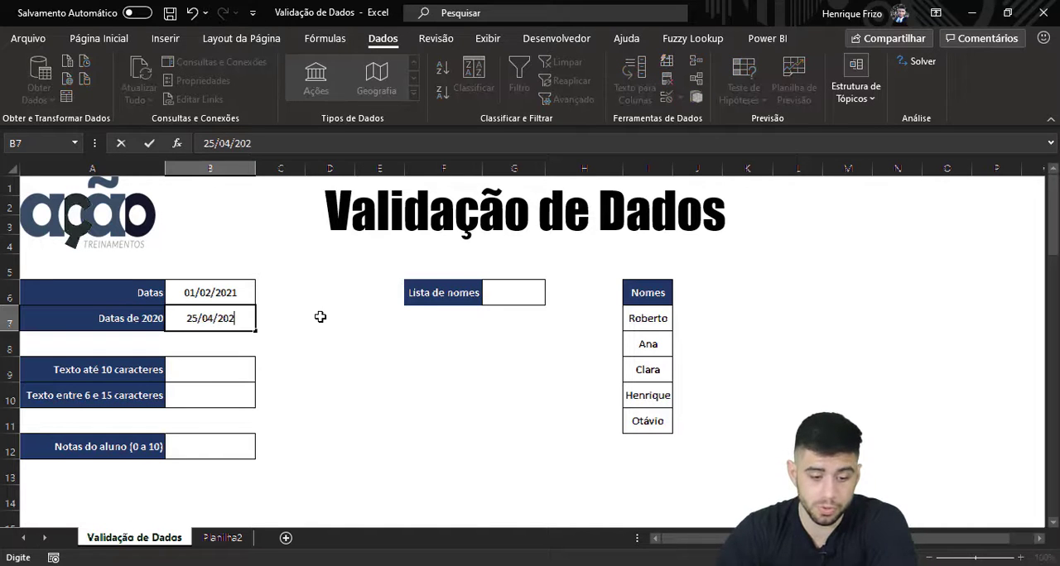
type("1")
key("Return")
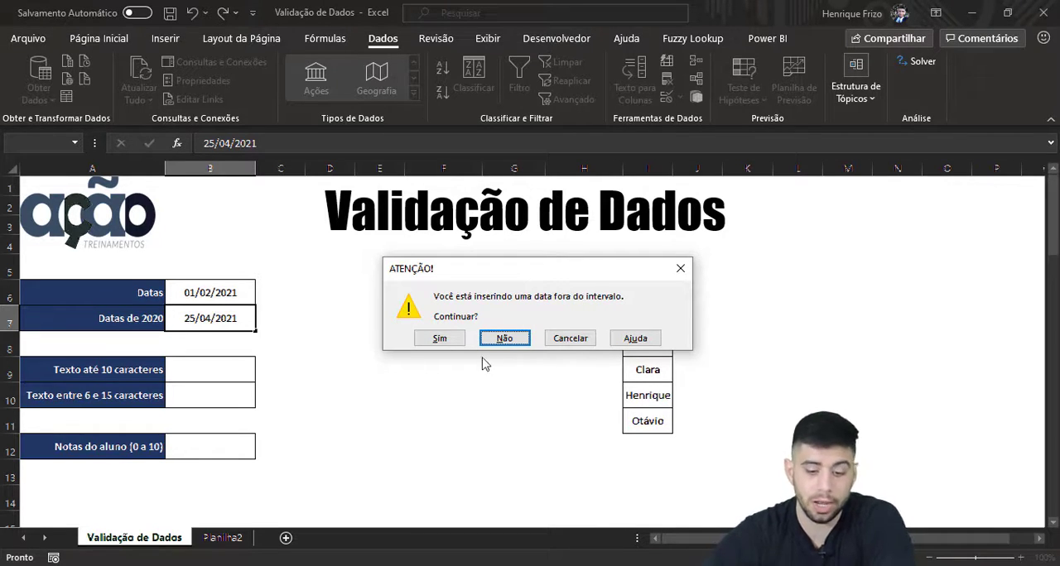
left_click(505, 337)
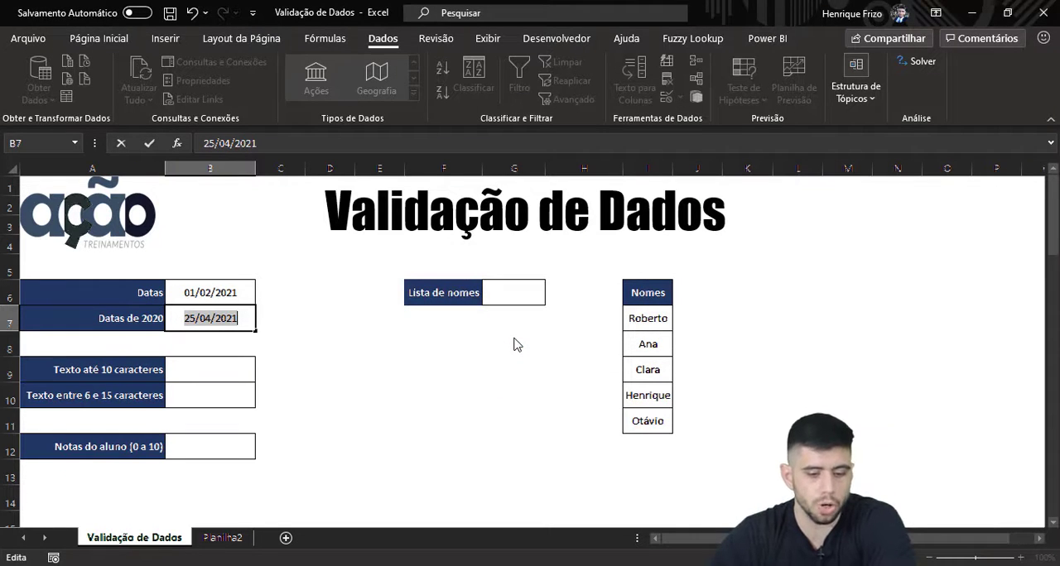
key("Return")
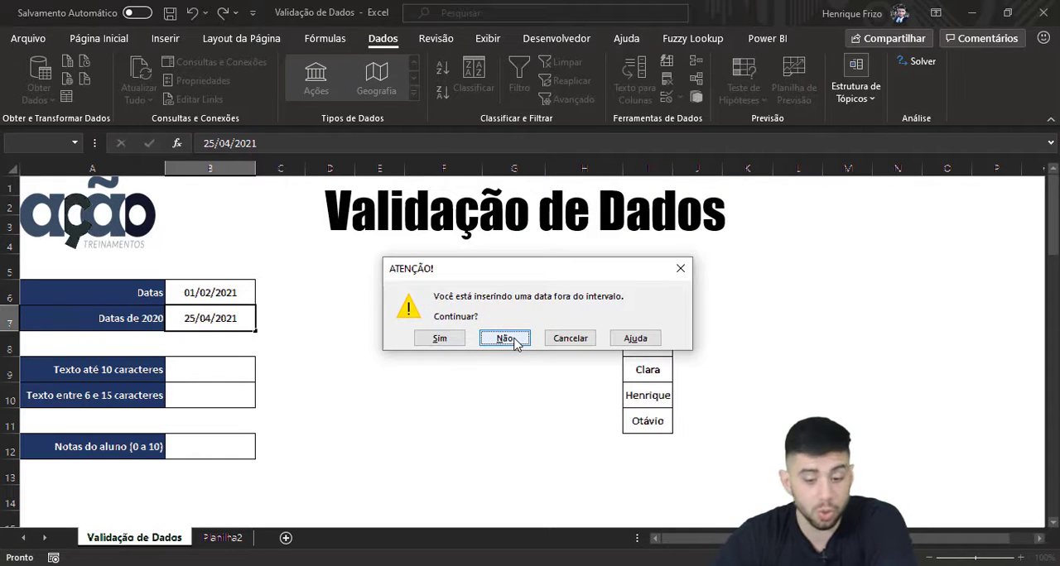
left_click(440, 338)
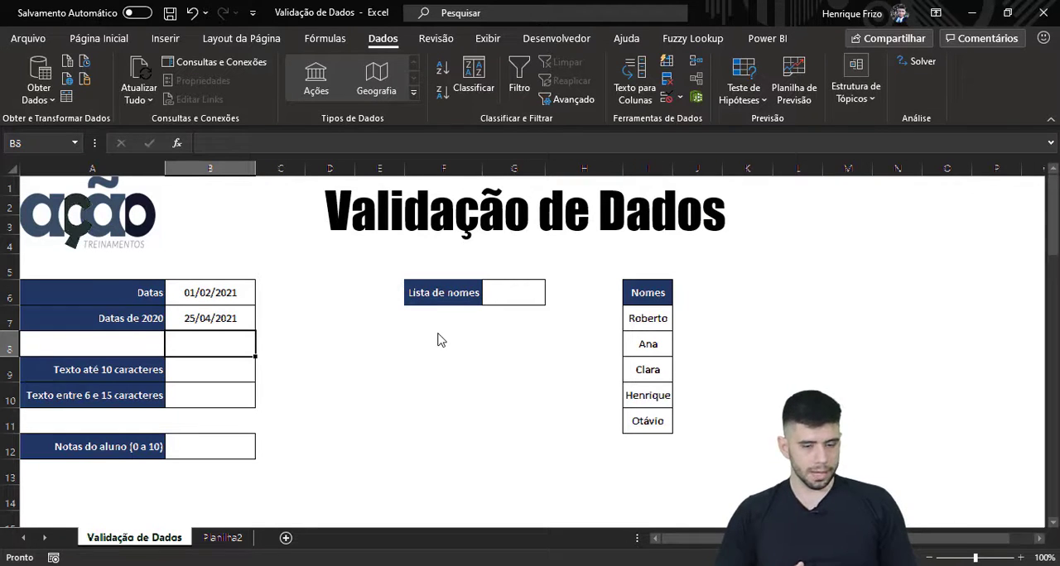
Step: Restrict cell B9 to Comprimento do texto with the condition é menor do que and a maximum of 10
left_click(224, 369)
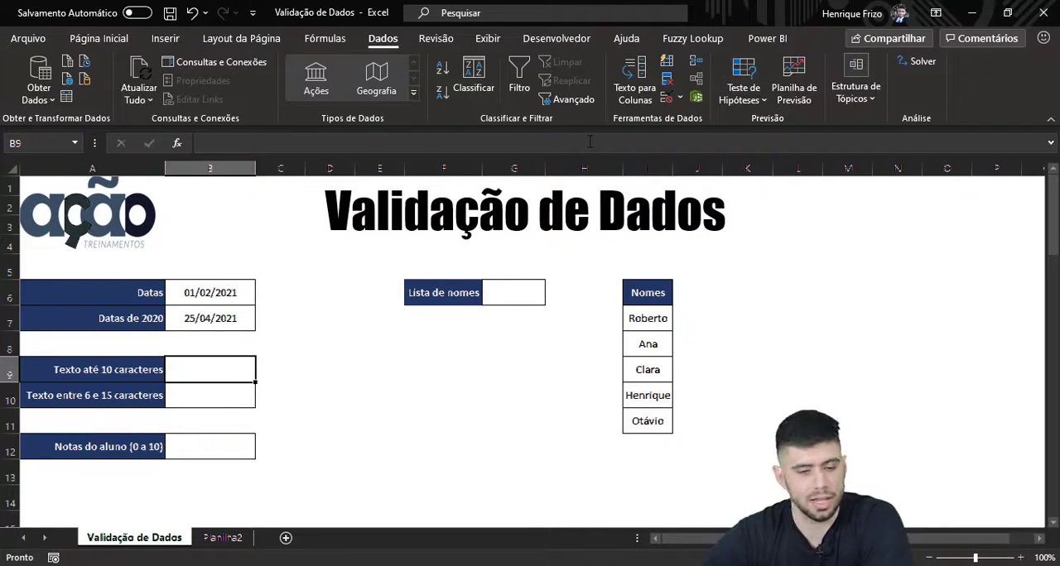
left_click(667, 99)
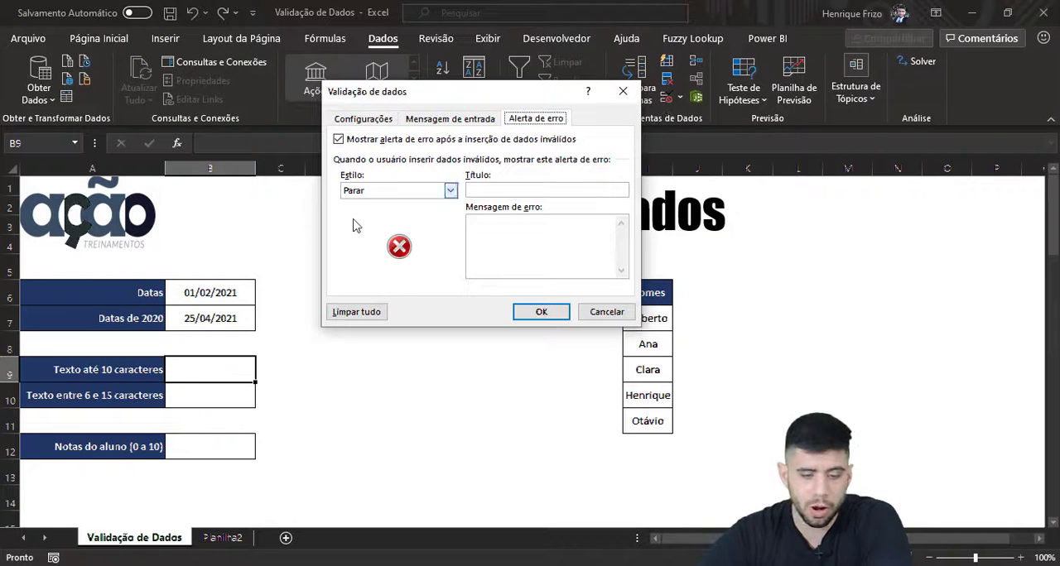
left_click(377, 199)
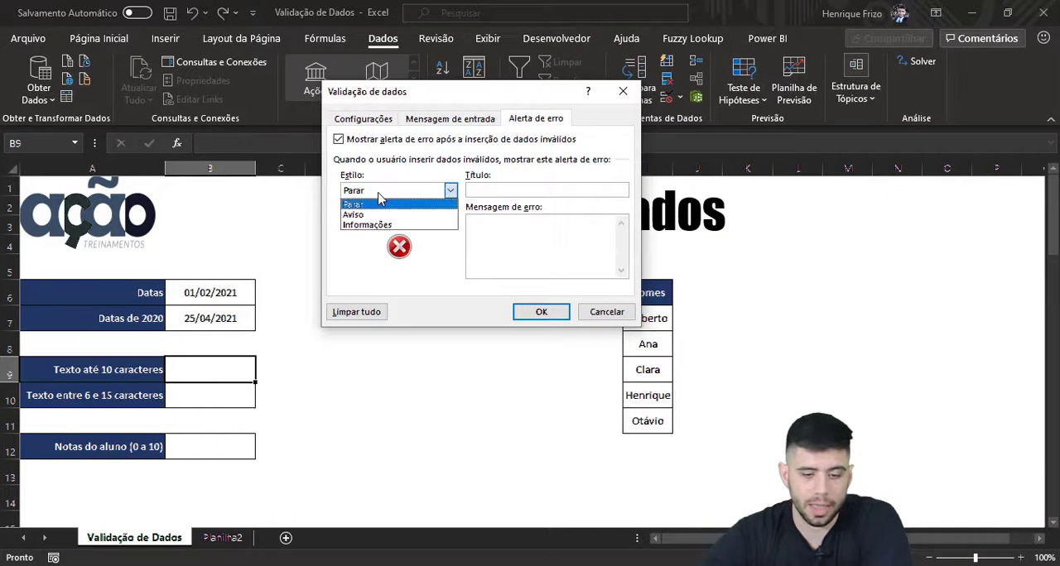
left_click(356, 120)
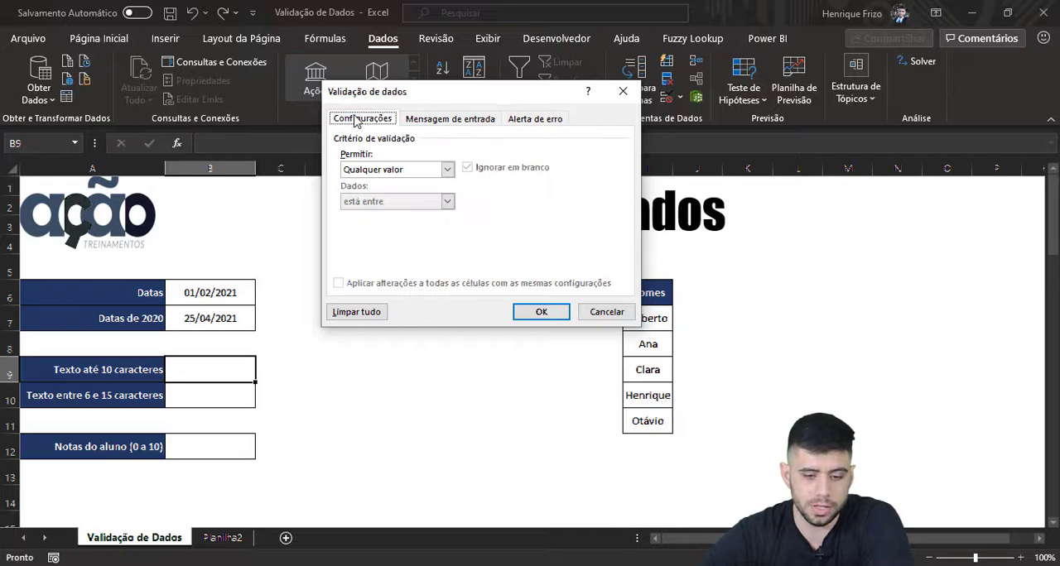
left_click(369, 171)
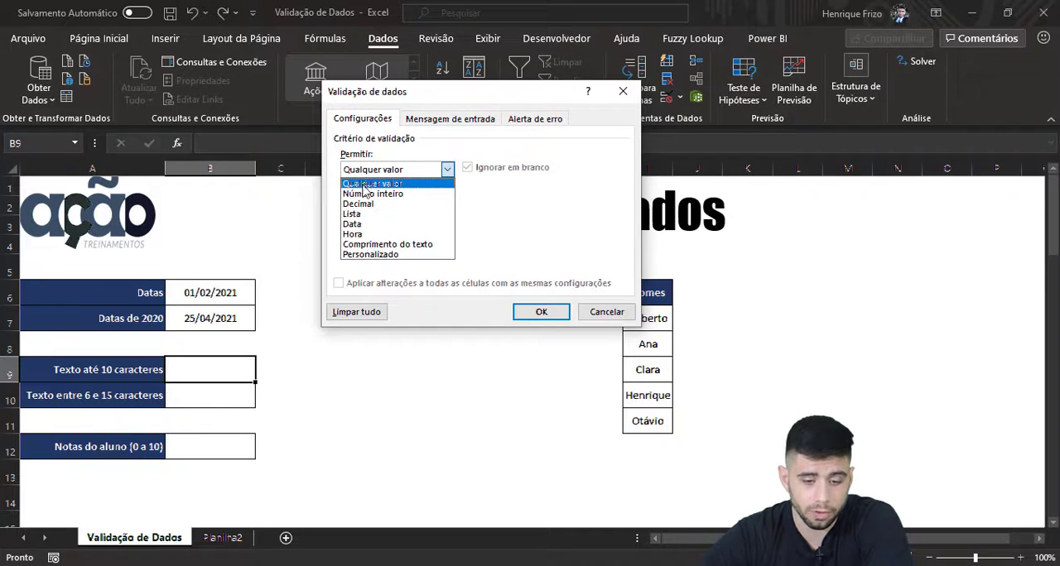
left_click(360, 245)
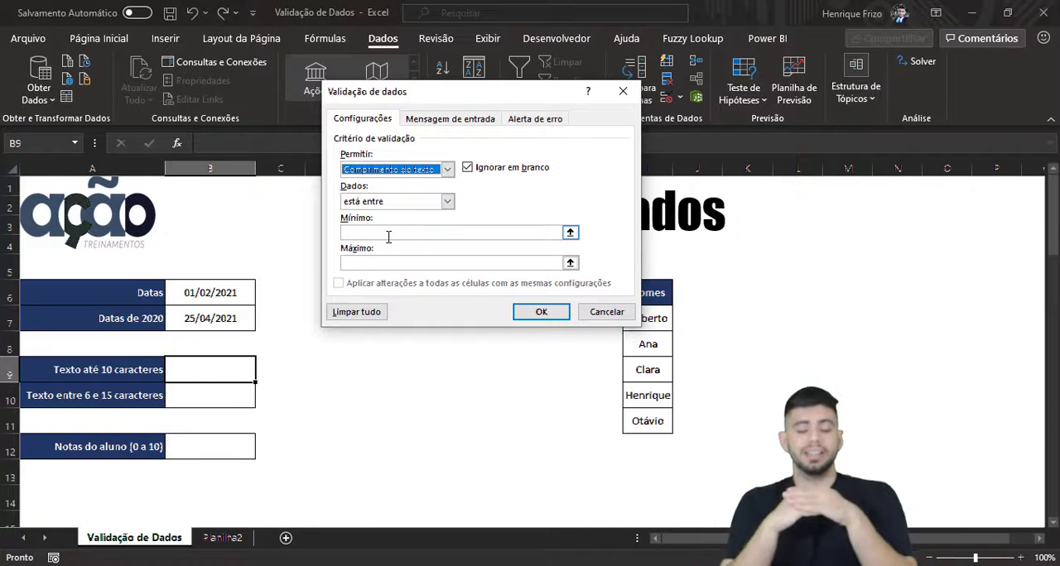
left_click(409, 207)
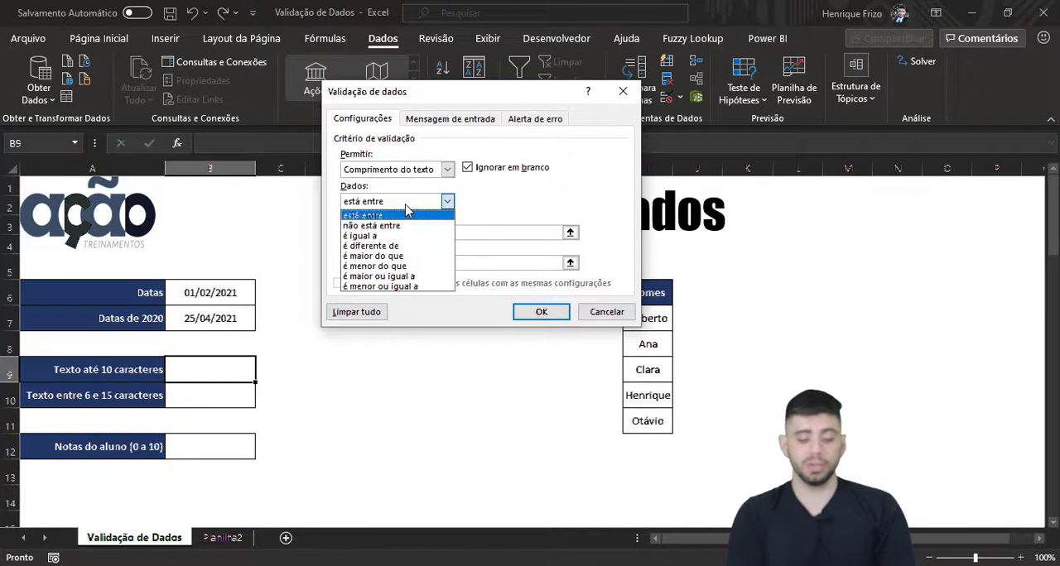
left_click(403, 266)
left_click(409, 236)
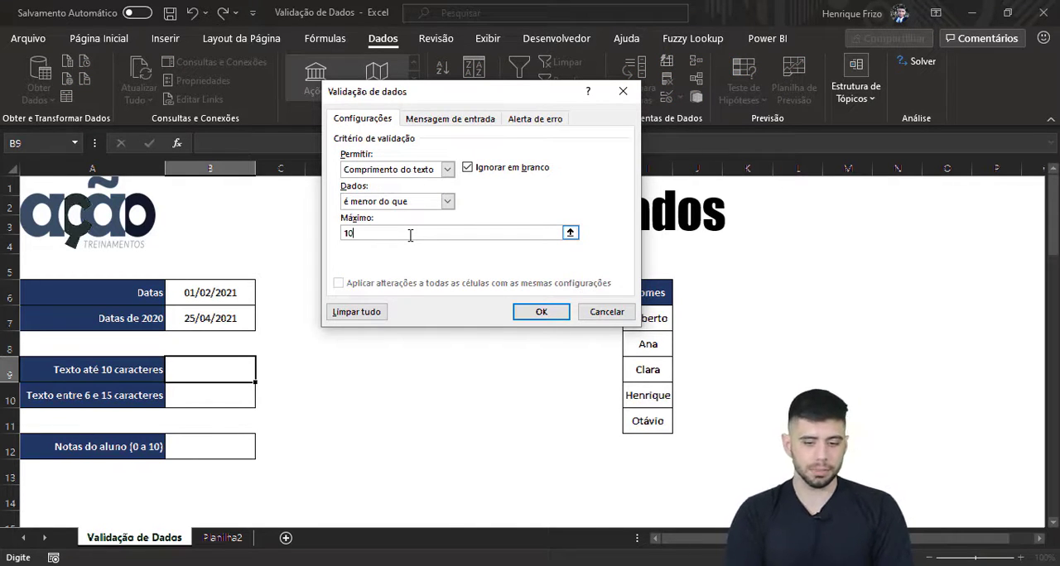
type("10")
Step: Give the B9 validation an error alert of style Informações titled "ATENÇÃO"
left_click(447, 119)
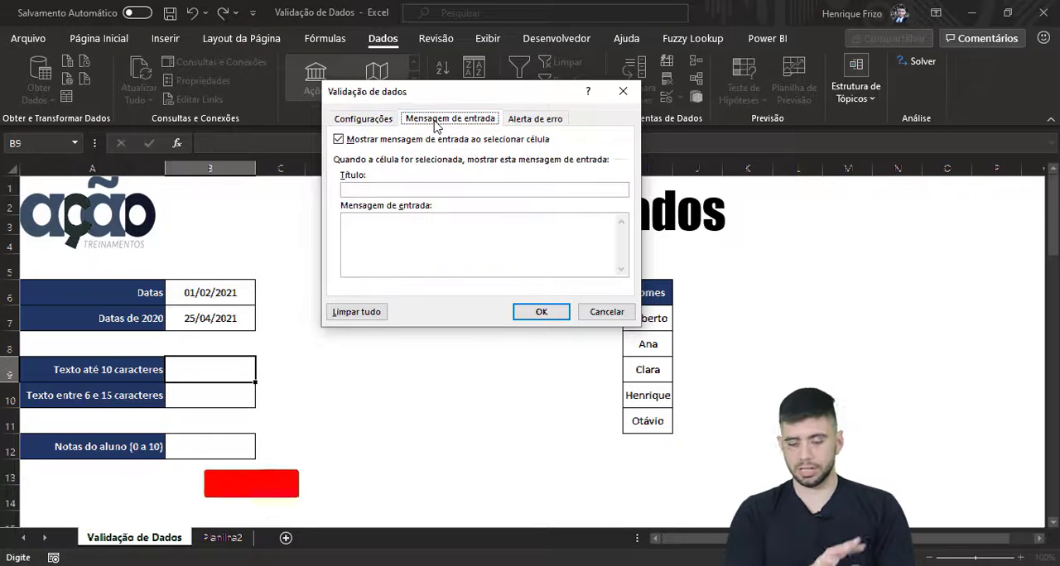
left_click(534, 120)
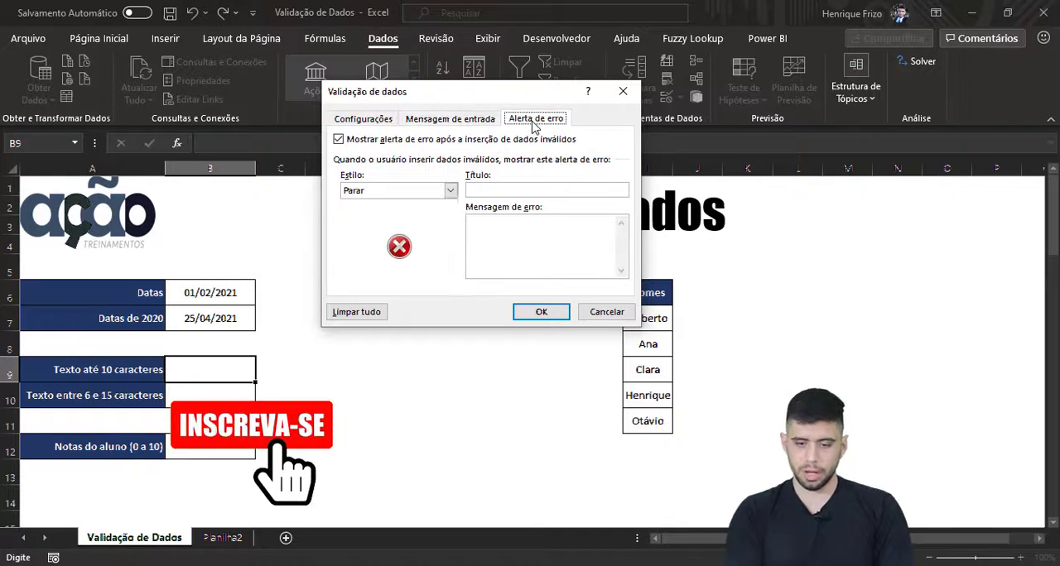
left_click(450, 190)
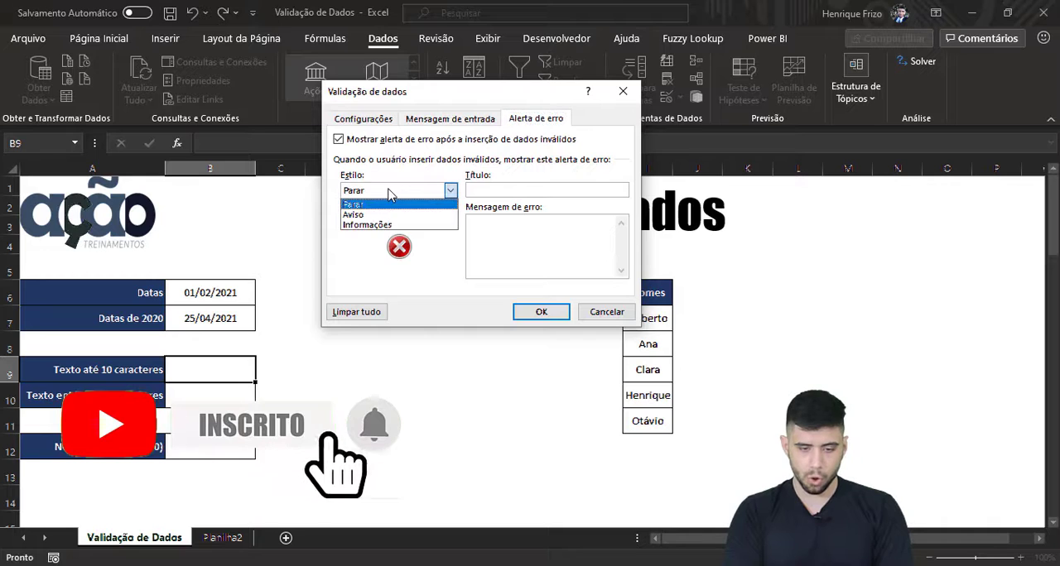
left_click(381, 224)
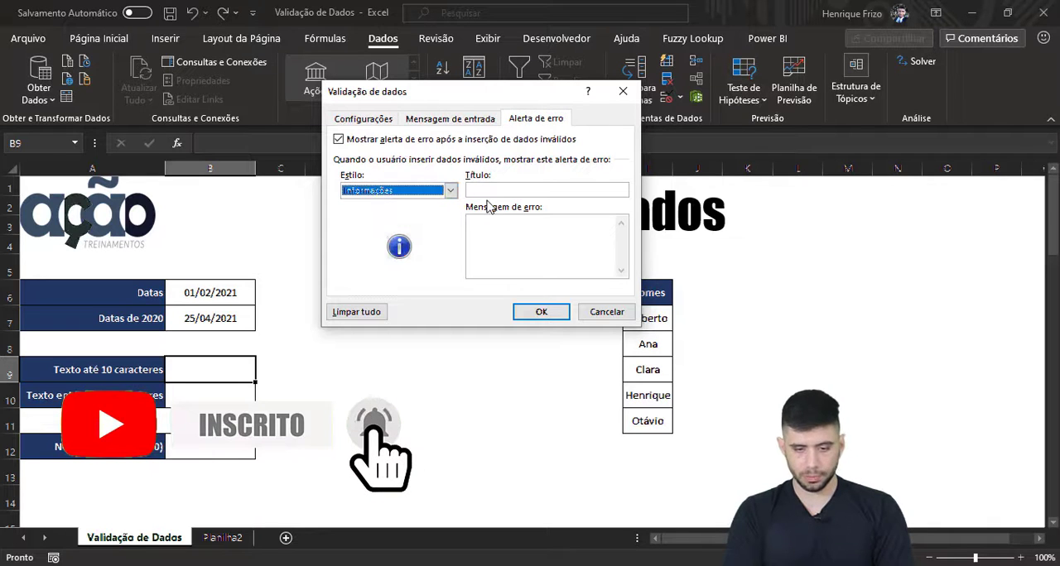
left_click(511, 192)
type("A")
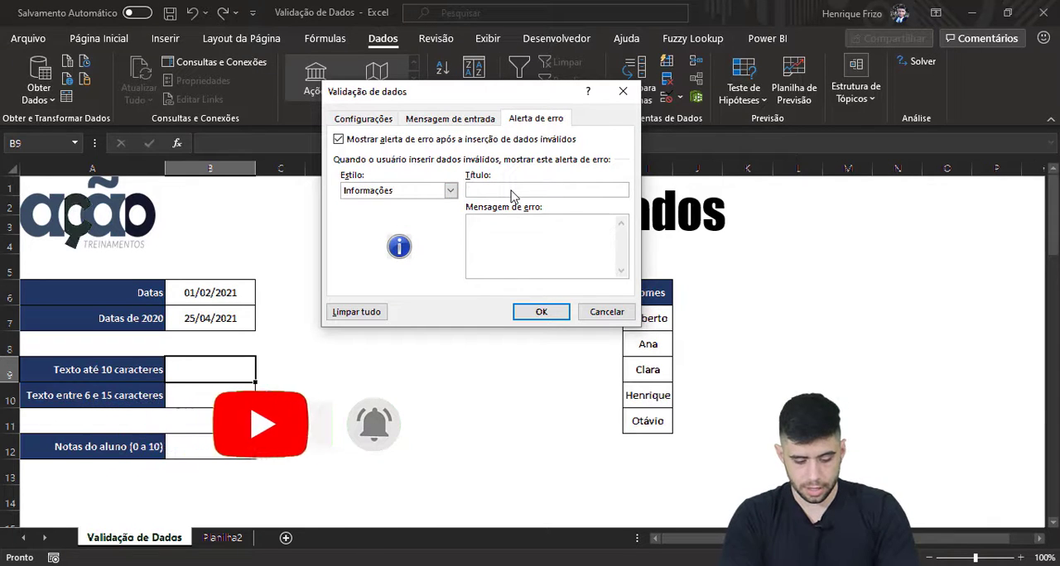
type("TENÇÃO")
key("Tab")
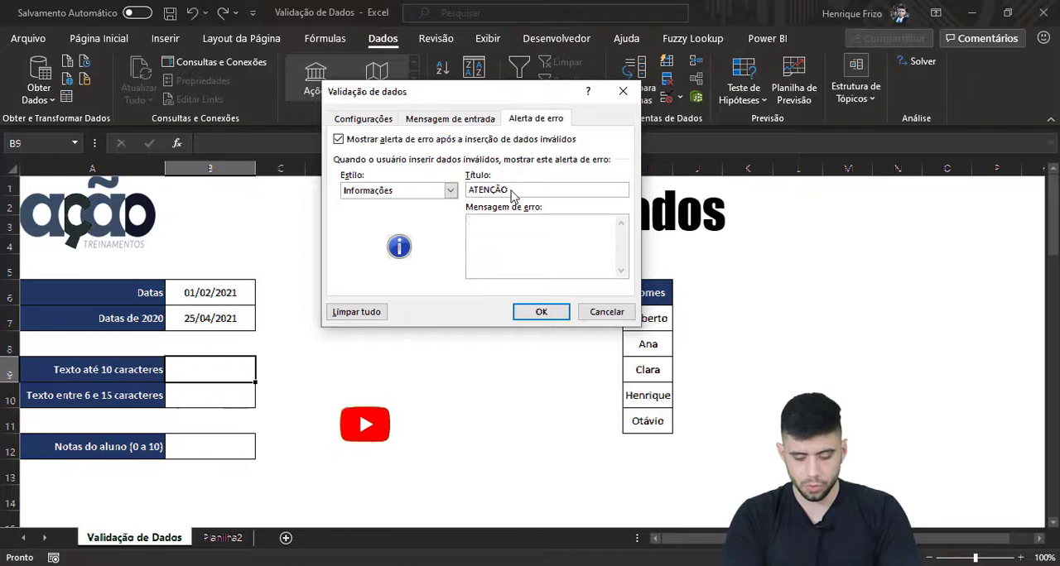
Step: Set the error message to "VOCÊ INSERIU UM TEXTO INVÁLIDO!" and apply the validation to B9
type("VOCÊ INSERIU")
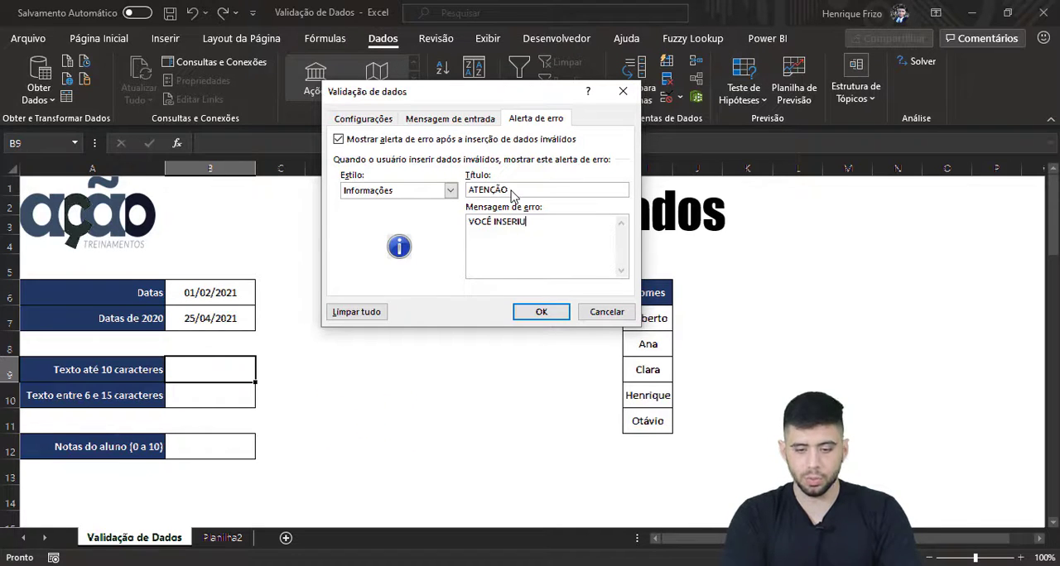
type(" UMA DATA")
key("BackSpace")
key("BackSpace")
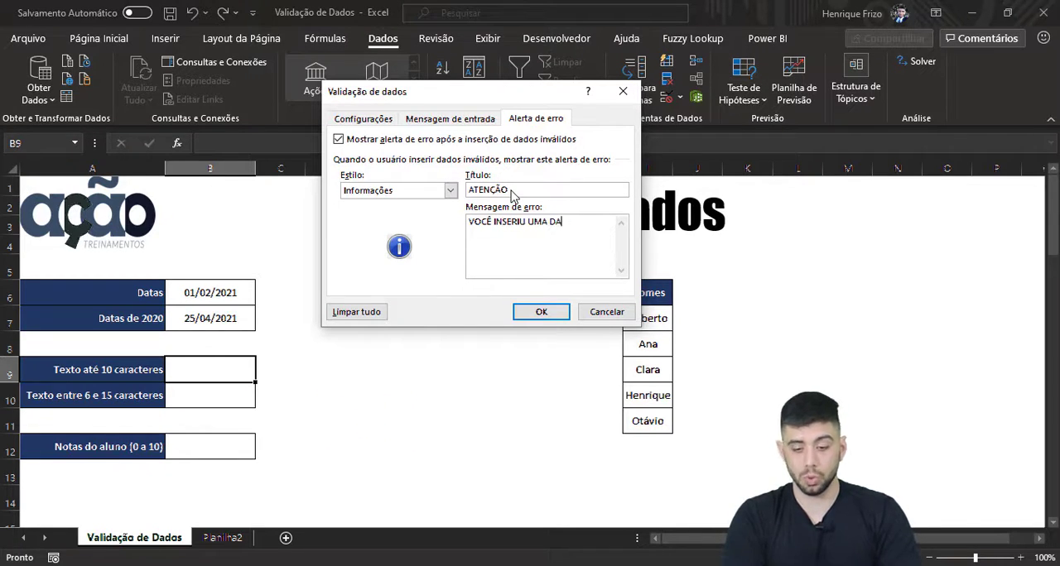
key("BackSpace")
key("BackSpace")
key("BackSpace")
key("BackSpace")
key("BackSpace")
key("BackSpace")
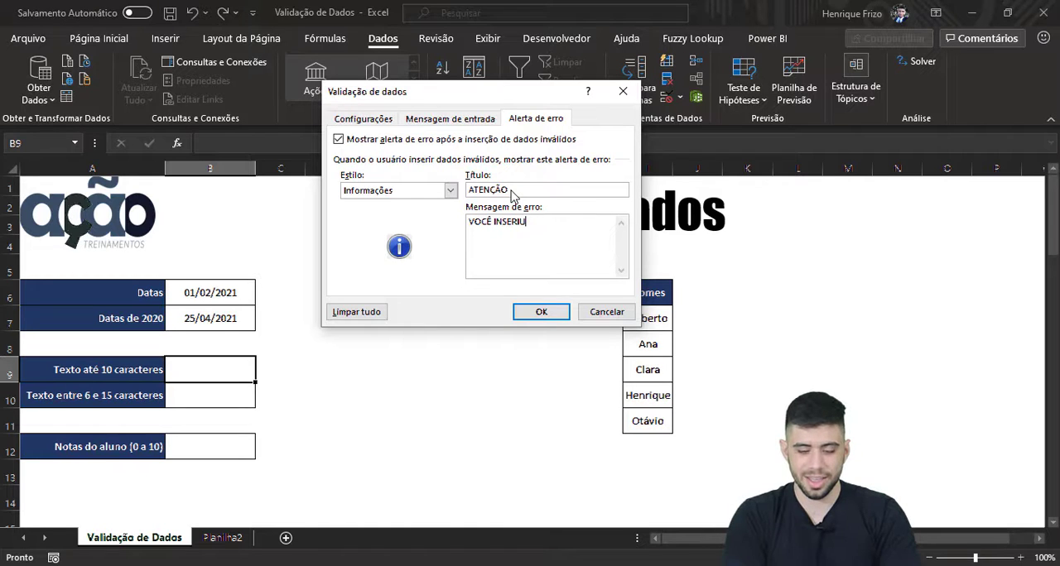
type("UM TE")
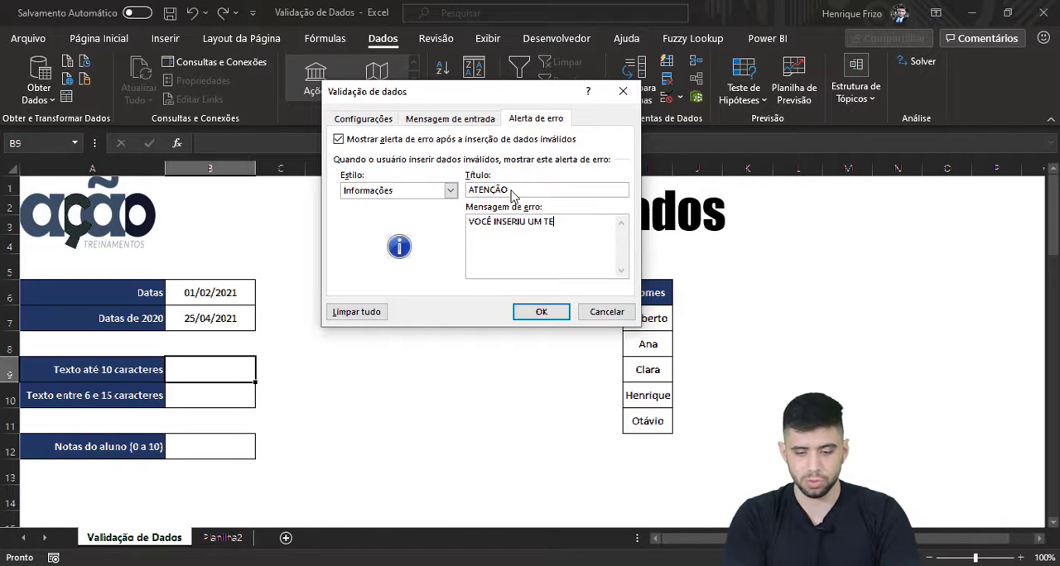
type("XTO INVÁLIDO!")
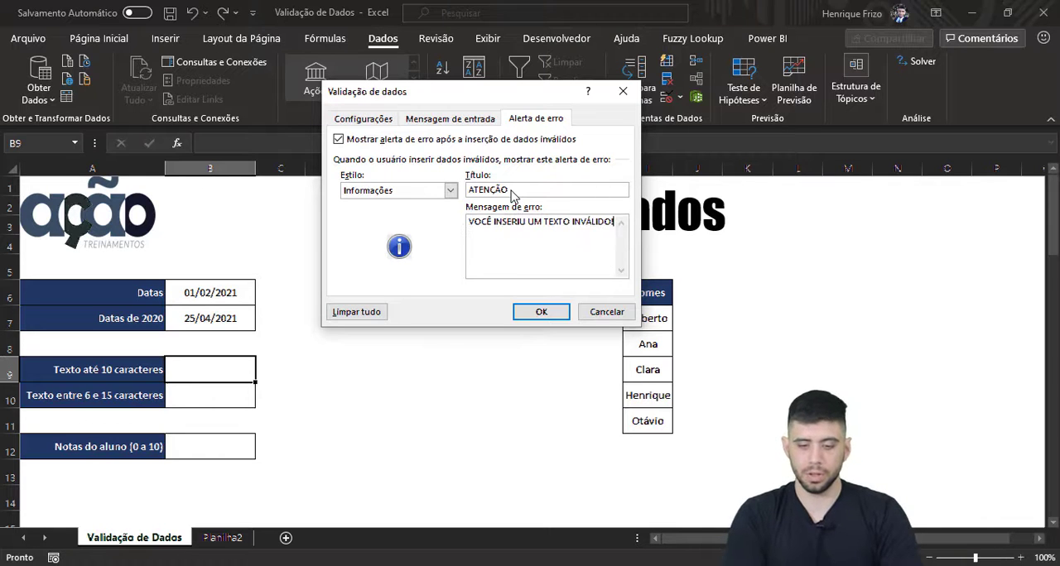
left_click(540, 311)
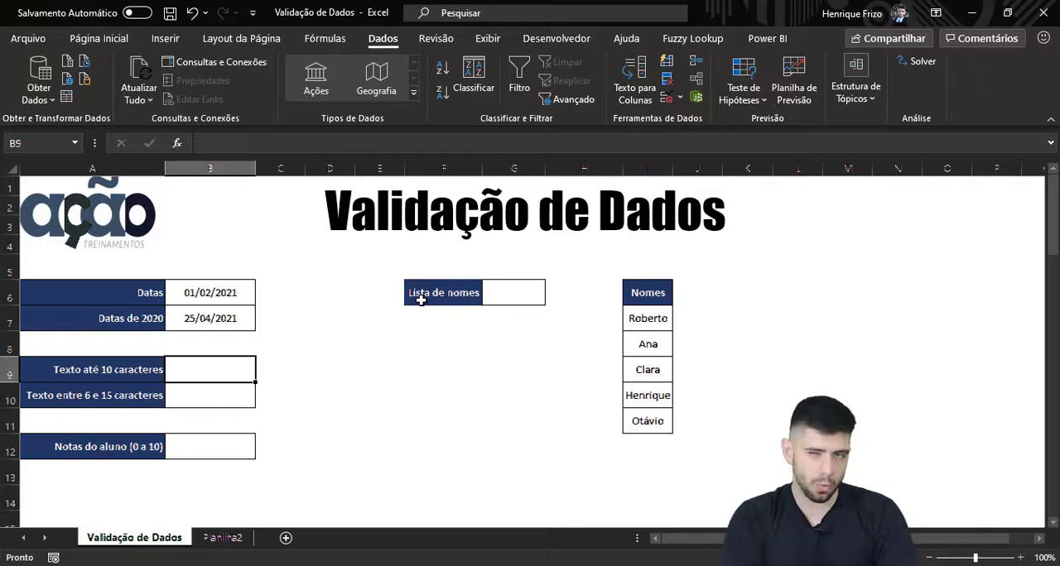
Step: Test B9 with a first name under 10 characters, and replace it with the overlong text "Ação Treinamentos", accepting the alert
type("Henrique")
key("Return")
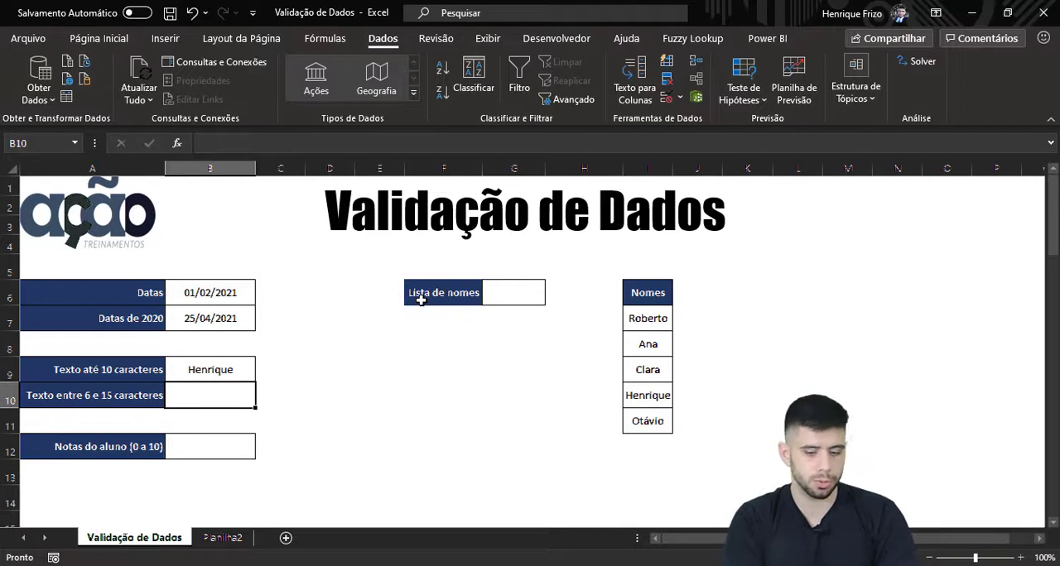
key("Up")
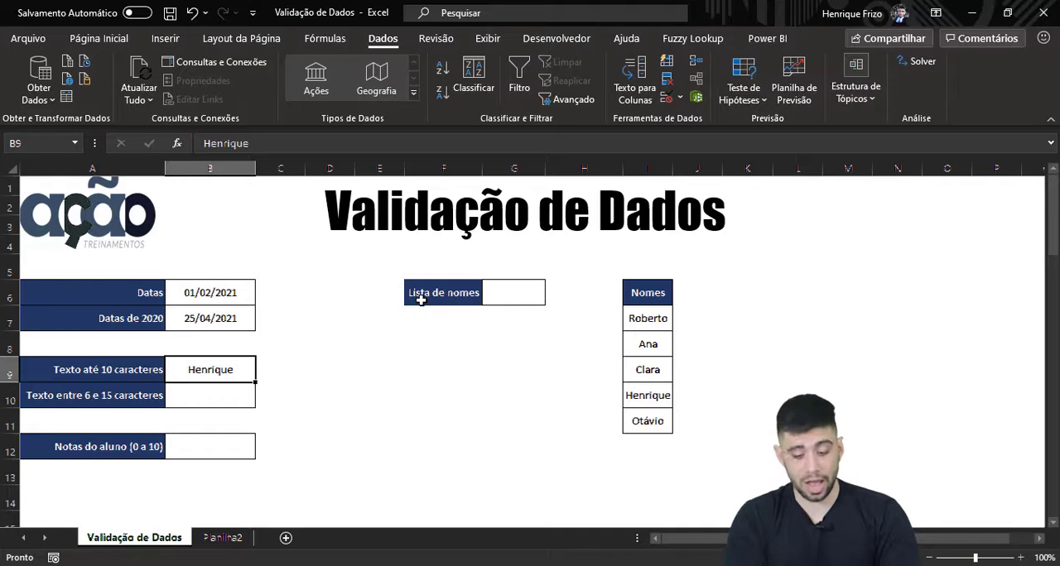
type("Ação Treinamentos")
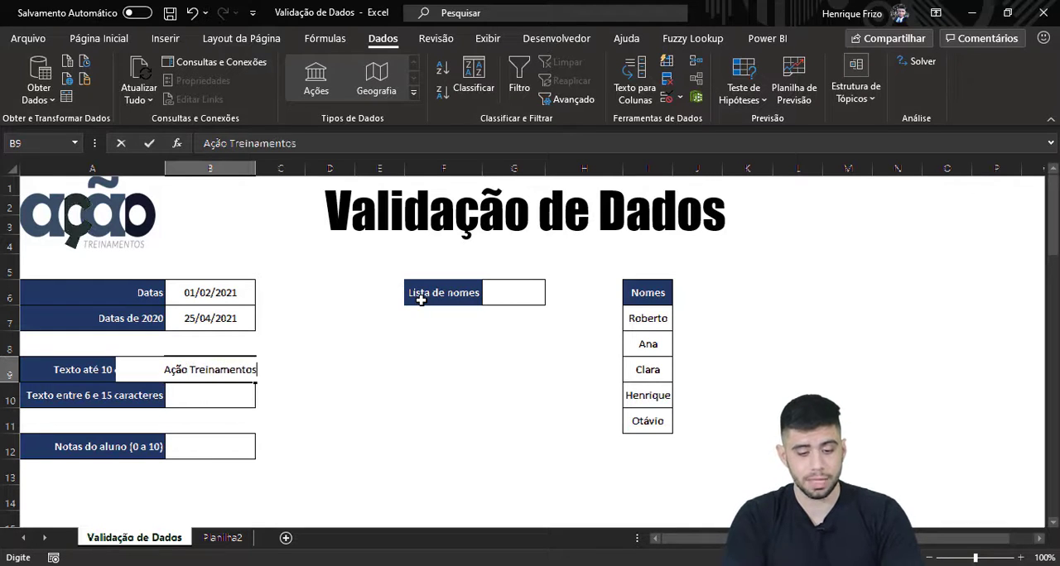
key("Return")
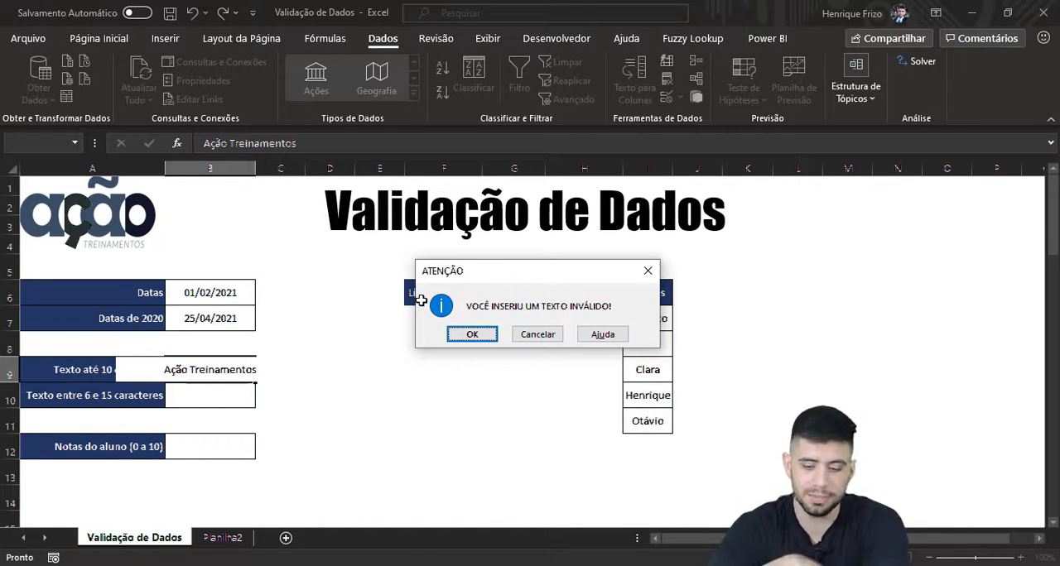
key("Return")
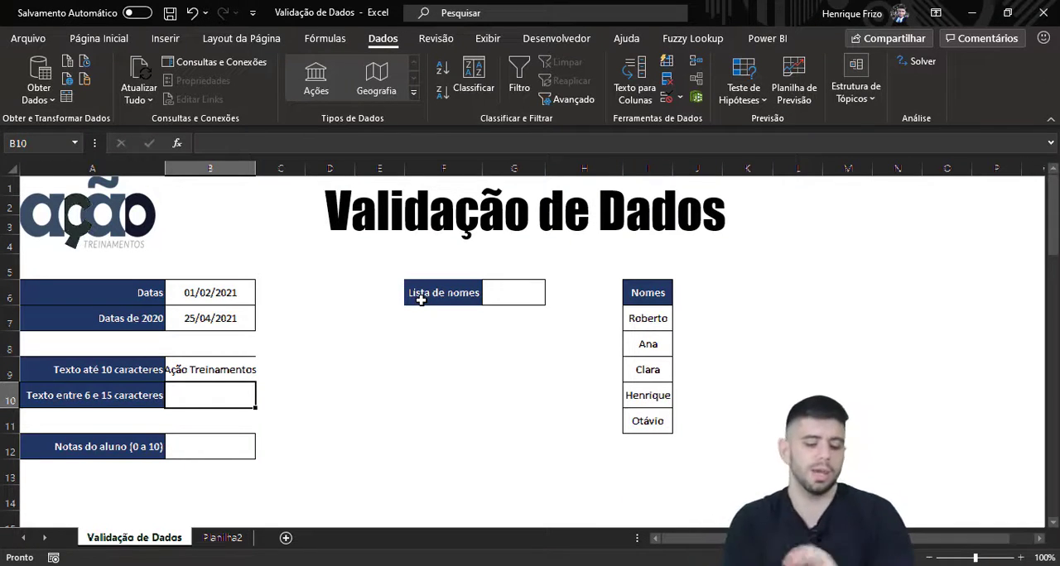
Step: Restrict cell B10 to Comprimento do texto between 6 and 15, keeping the default Parar error alert
left_click(667, 98)
left_click(361, 118)
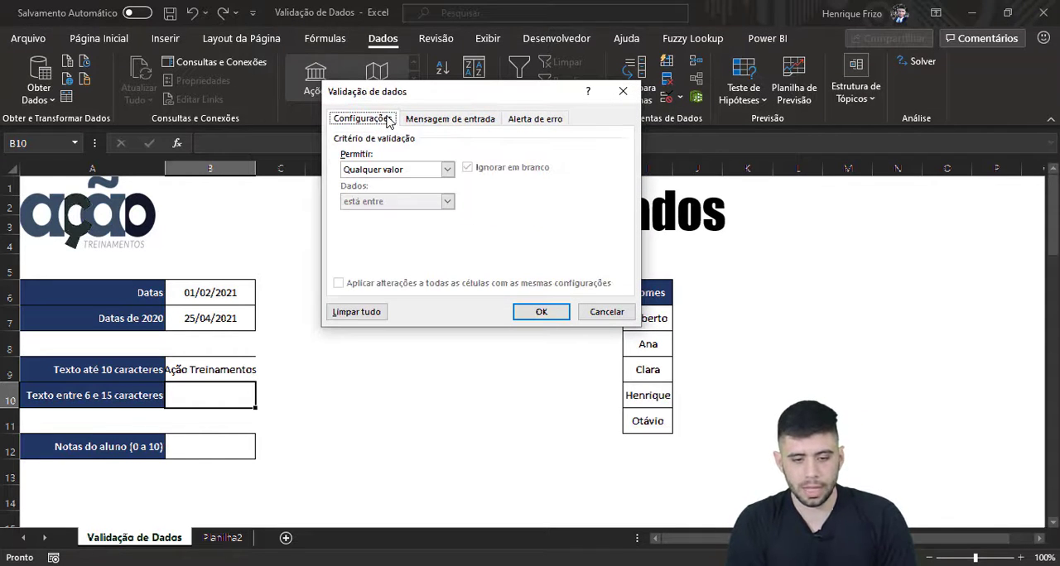
left_click(368, 170)
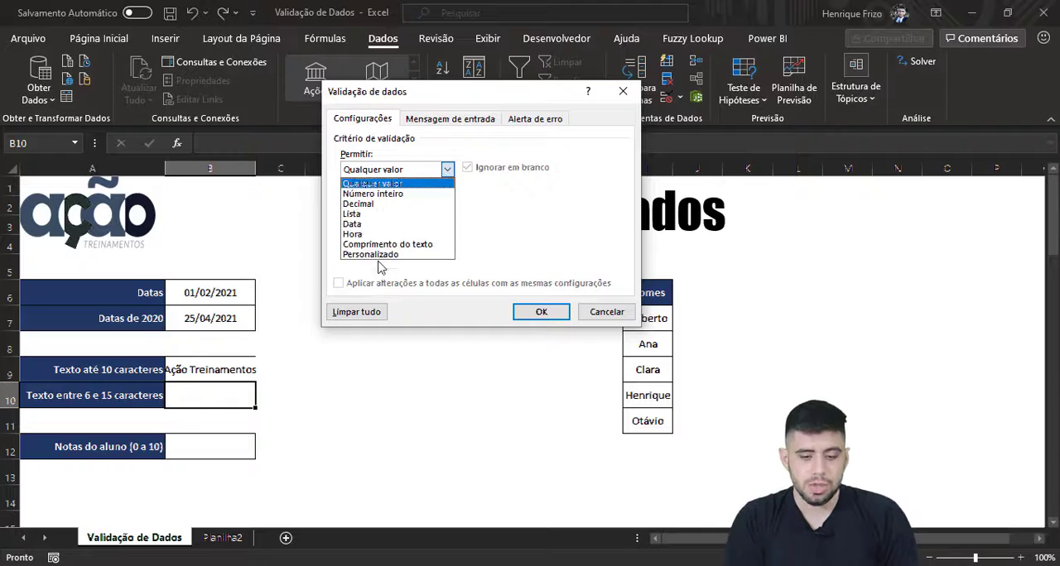
left_click(377, 245)
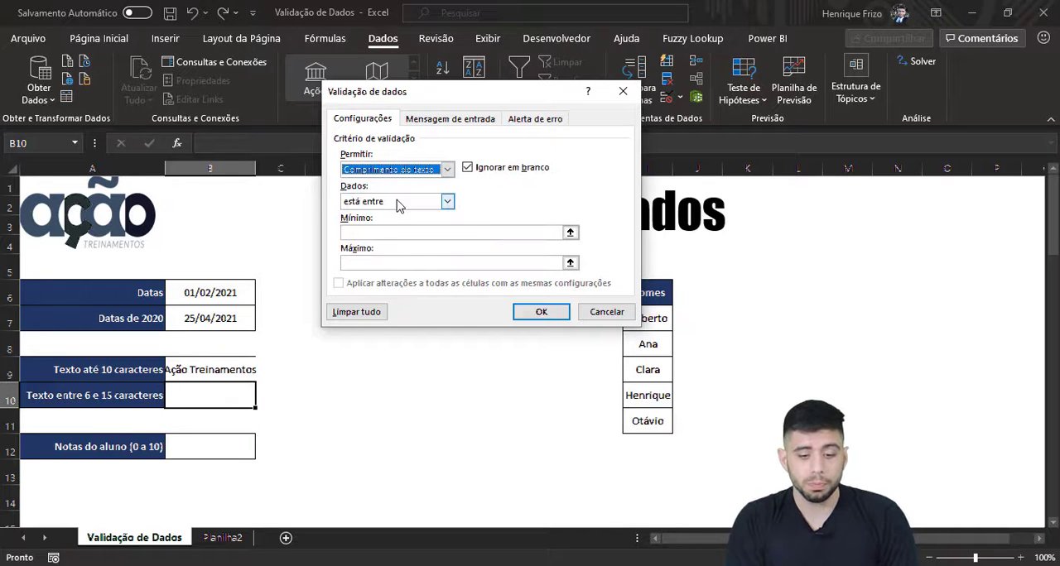
left_click(398, 233)
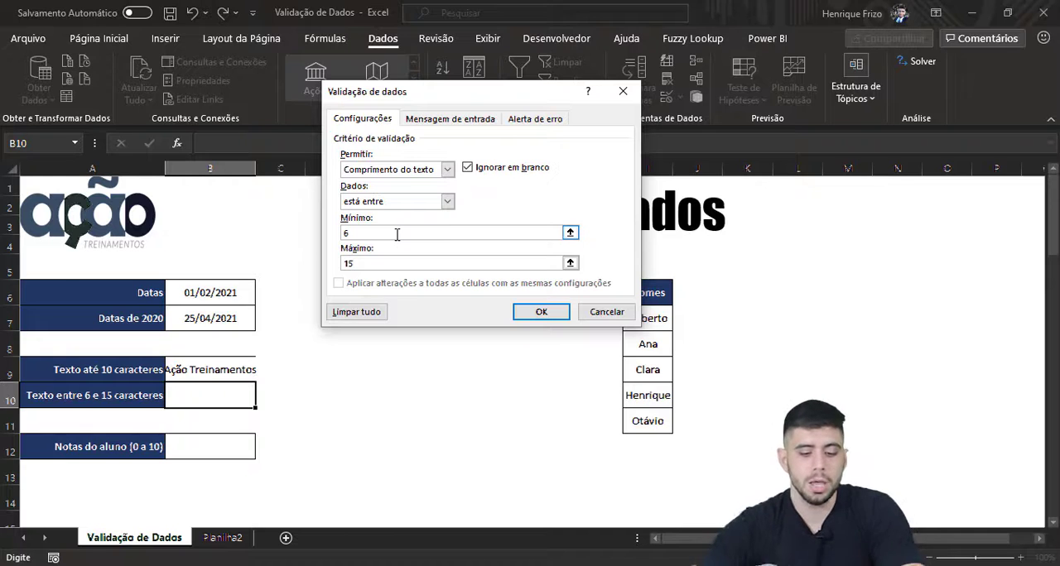
left_click(526, 122)
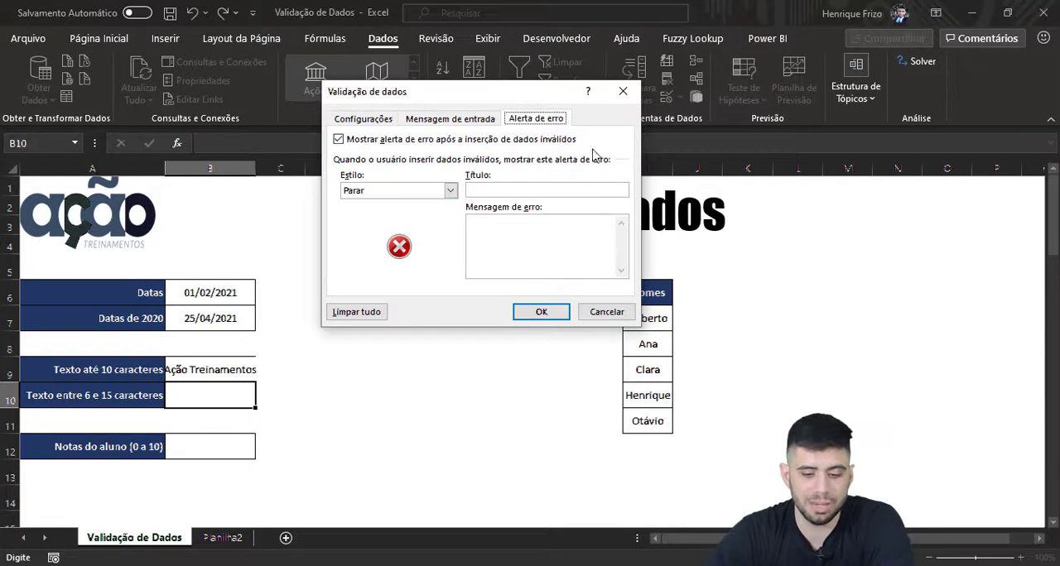
left_click(559, 311)
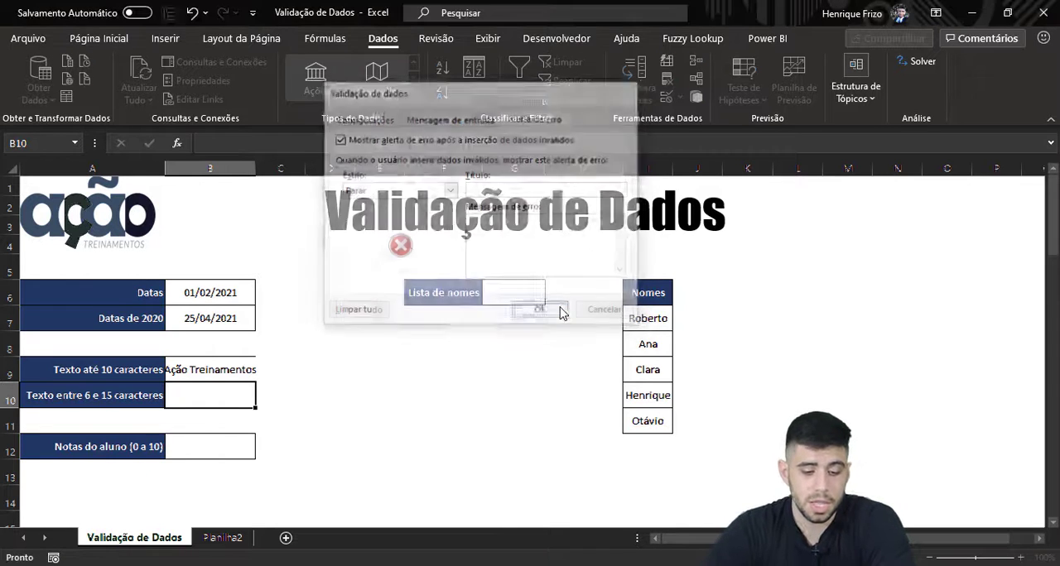
Step: Test B10 with the too-short text "Casa", choose to retry, and replace it with a first name within the allowed length
type("CAsa")
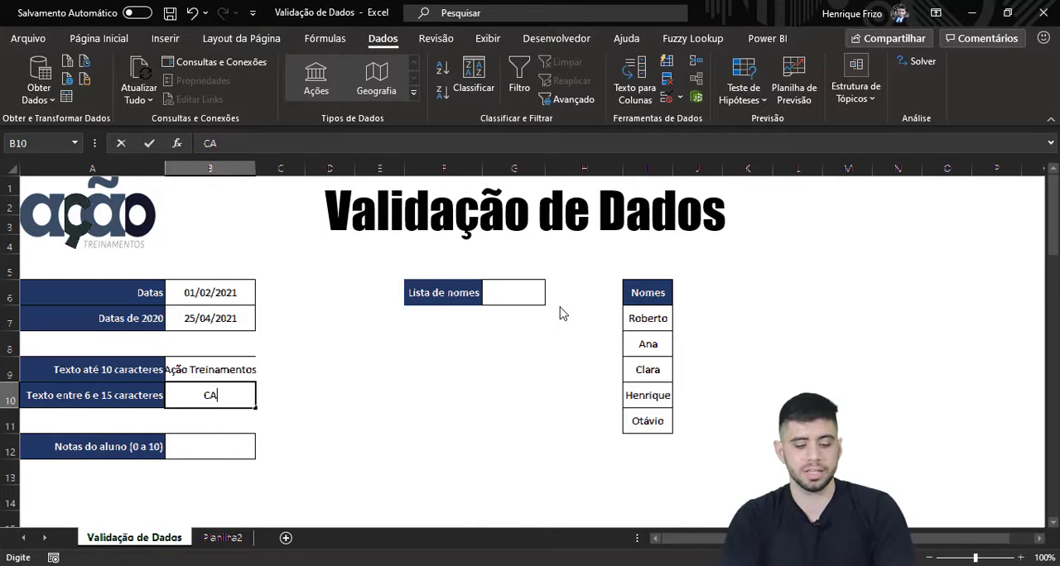
key("BackSpace")
key("BackSpace")
key("BackSpace")
key("BackSpace")
type("Casa")
key("Return")
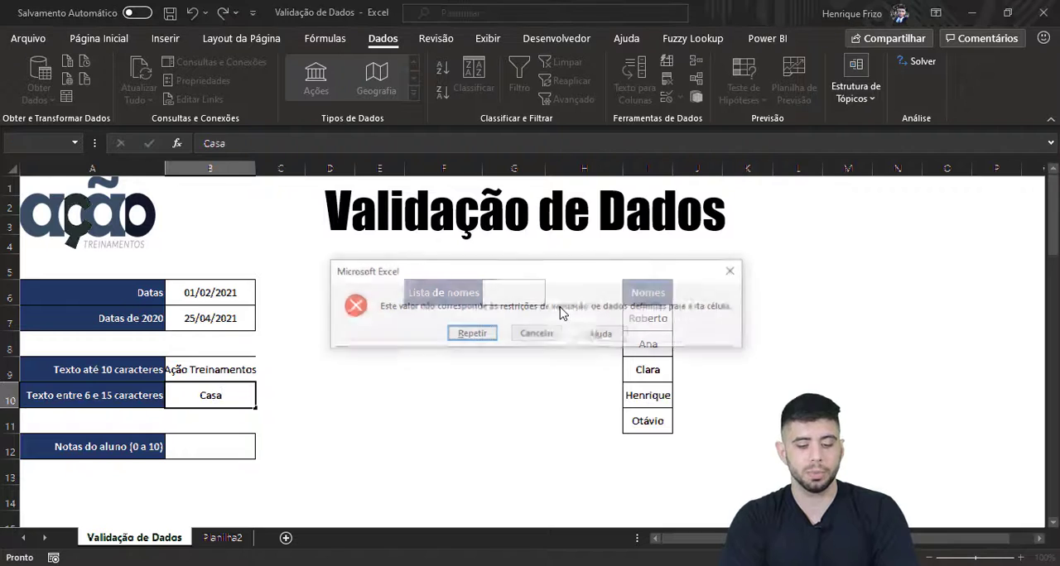
key("Return")
type("Henrique")
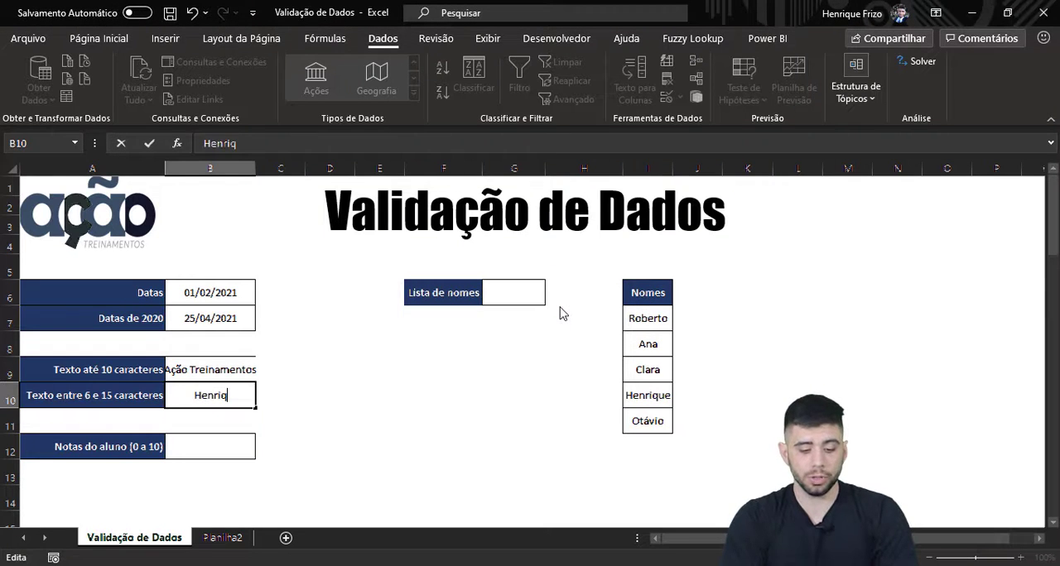
key("Return")
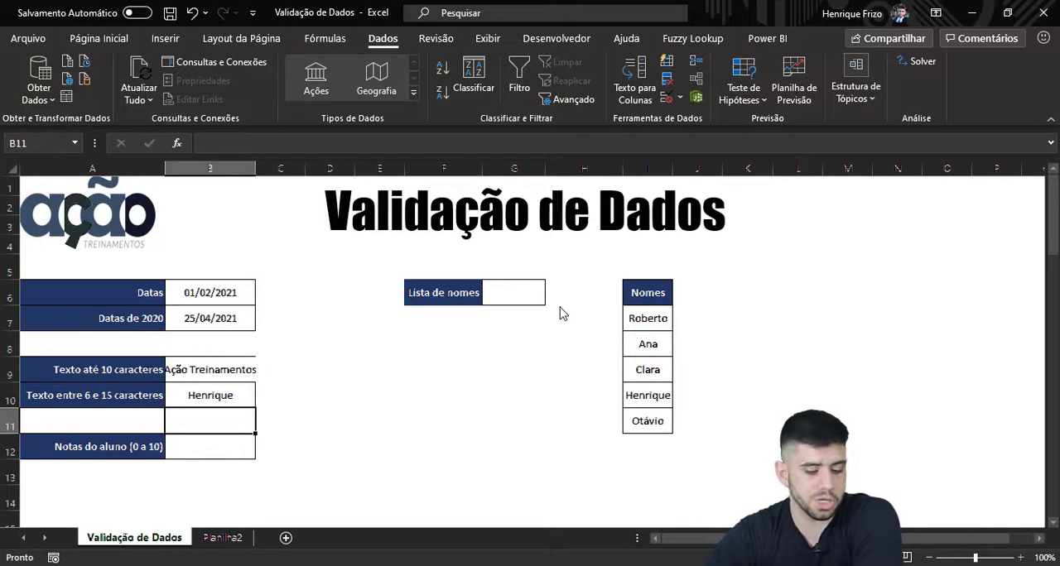
Step: Restrict the student grade cell B12 to Número inteiro values between 0 and 10
left_click(217, 454)
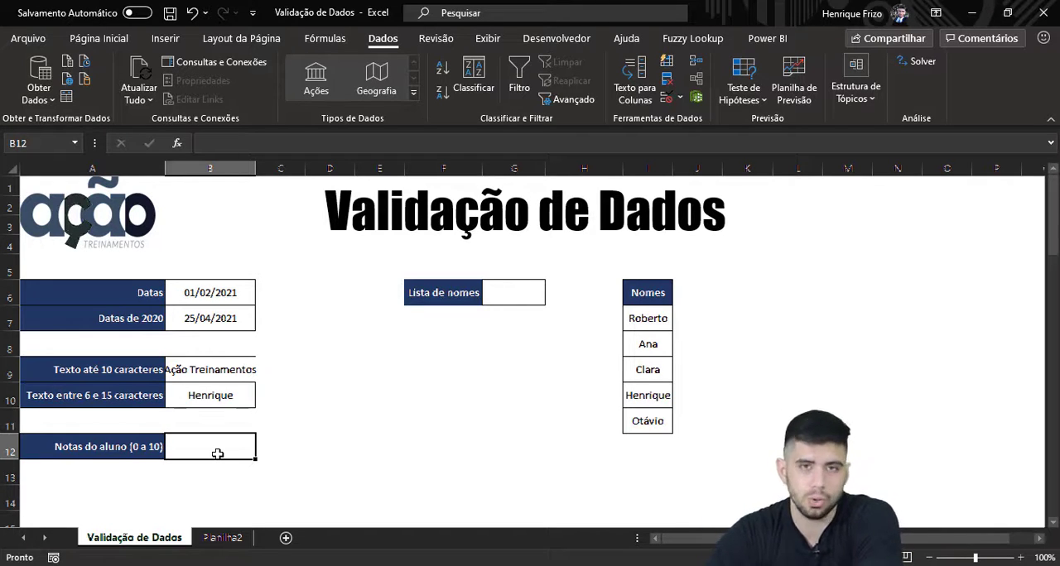
left_click(669, 98)
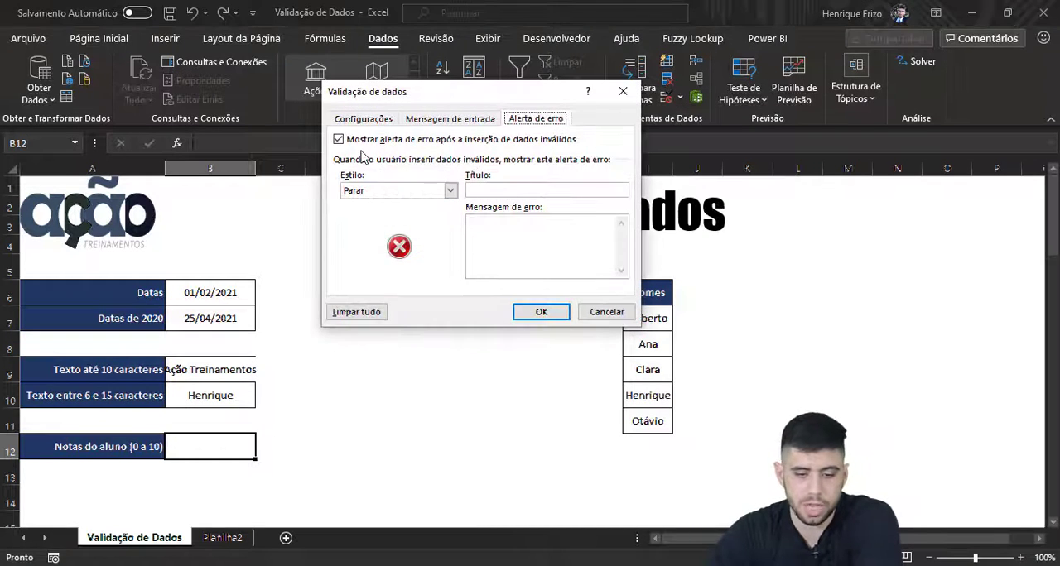
left_click(374, 119)
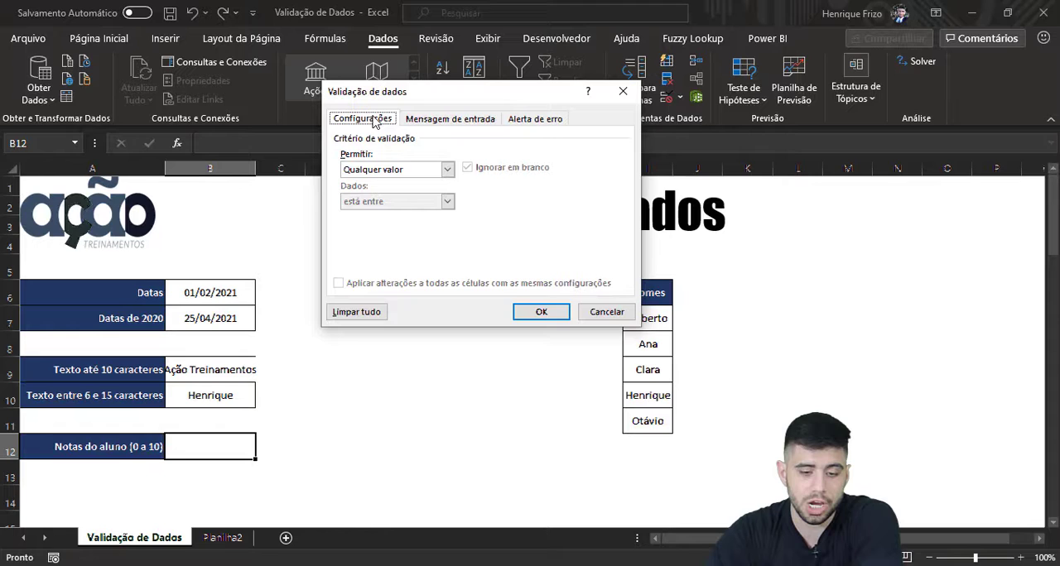
left_click(364, 171)
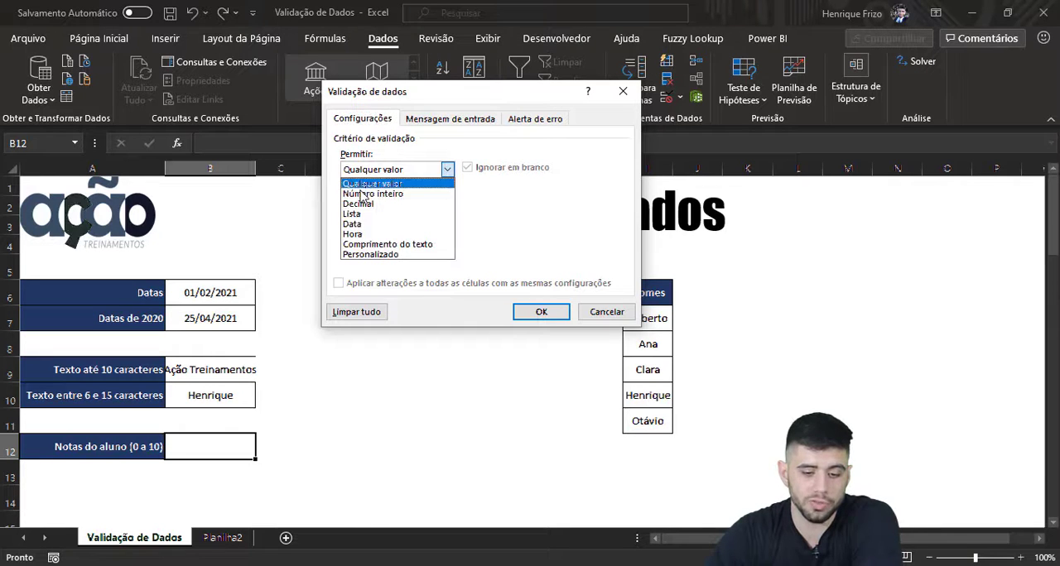
left_click(362, 194)
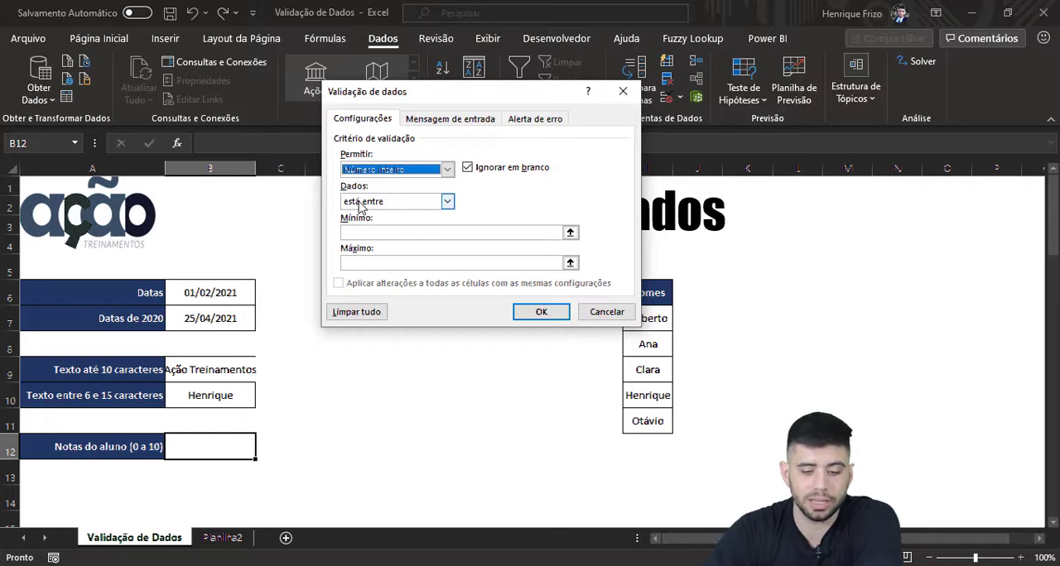
left_click(362, 207)
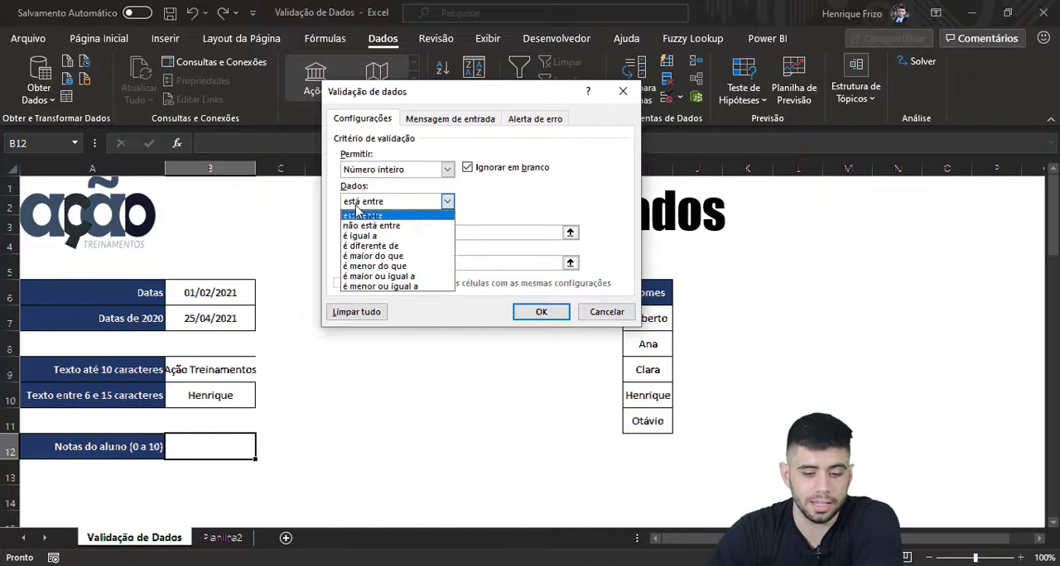
left_click(362, 214)
left_click(356, 234)
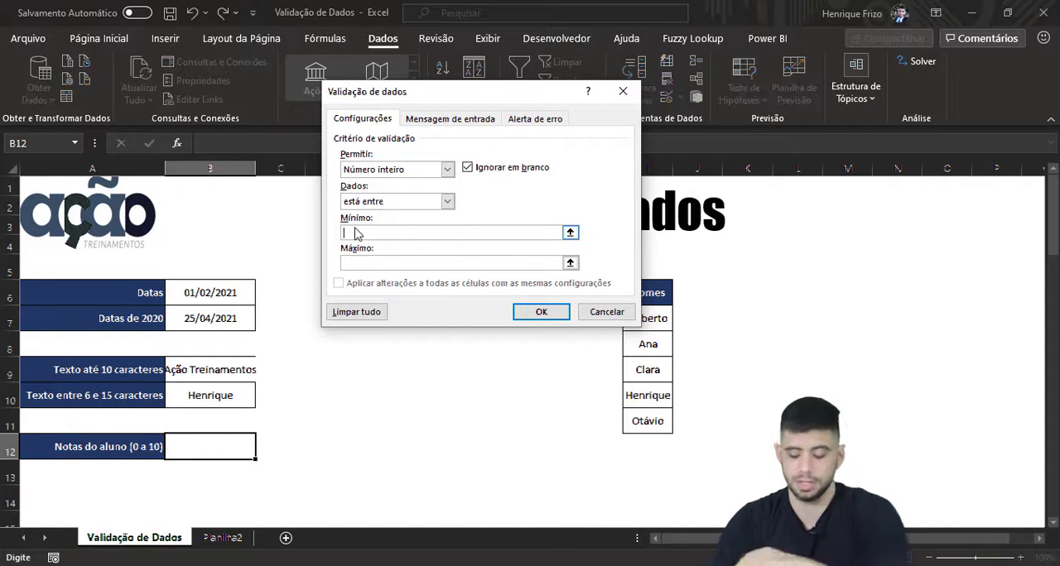
type("0")
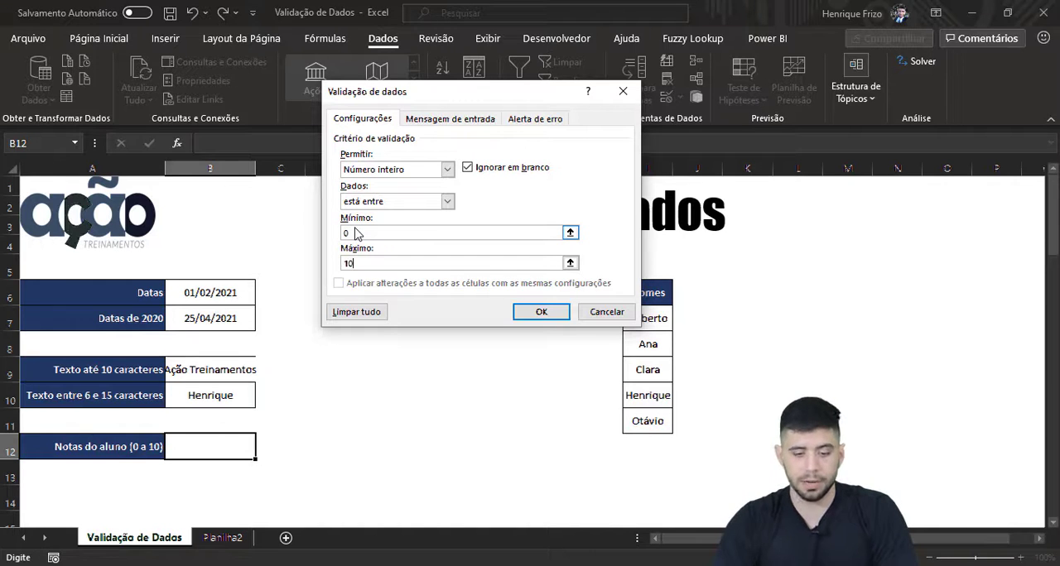
key("Return")
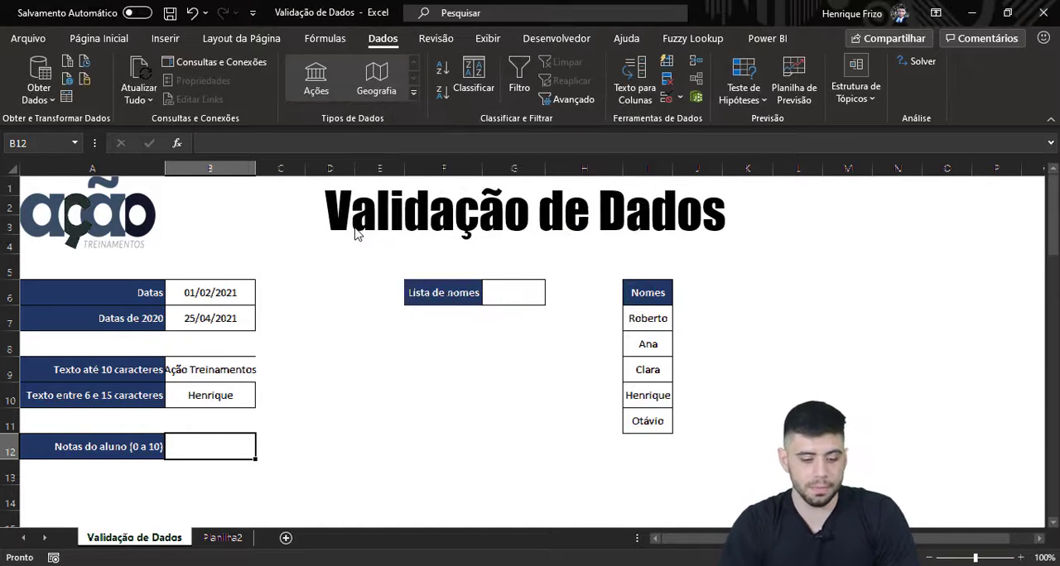
Step: Enter the grade 1 in B12, and test the rule by replacing it with 11
type("1")
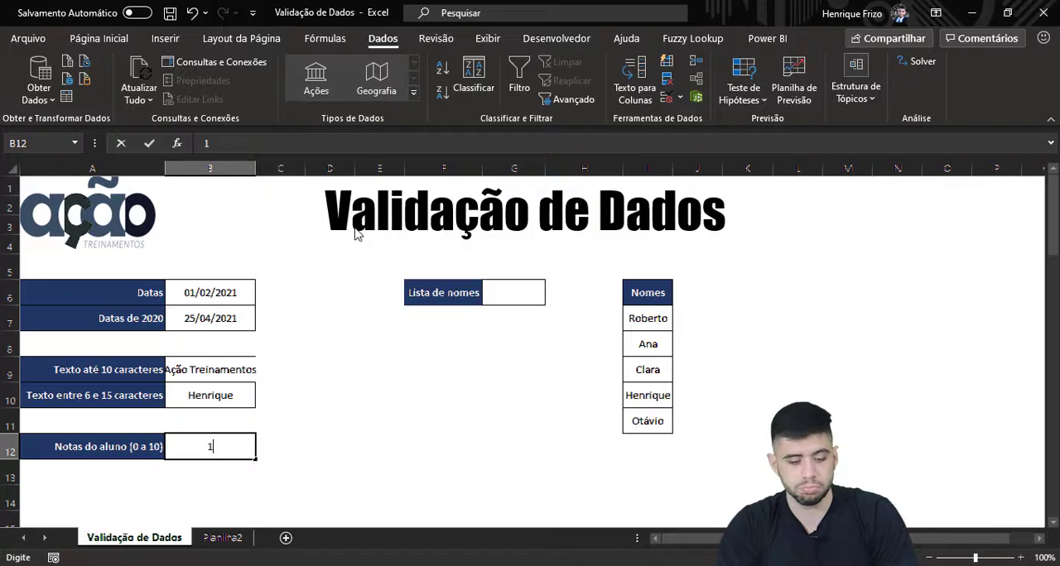
key("Return")
key("Up")
type("11")
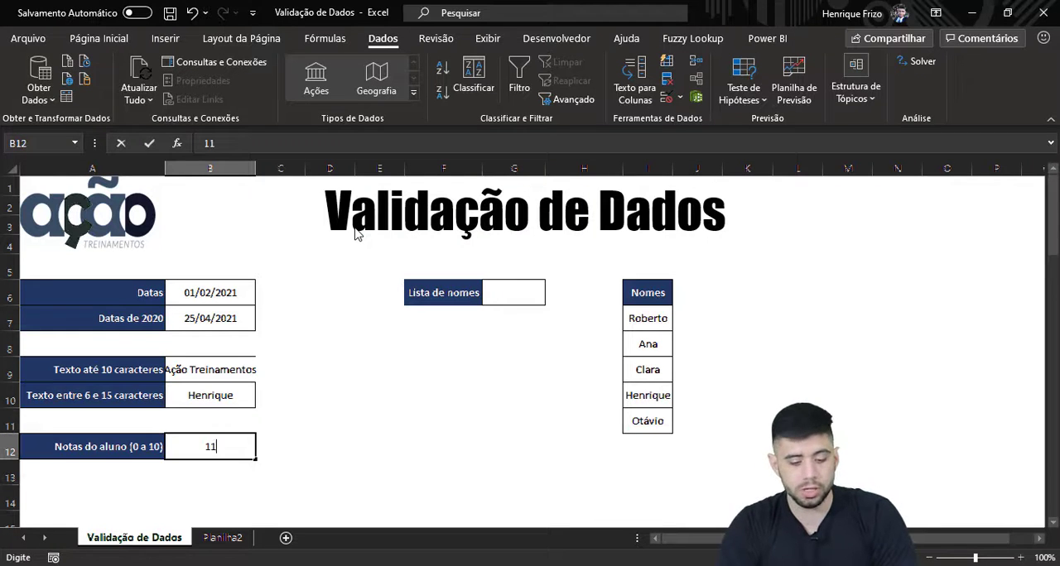
key("Return")
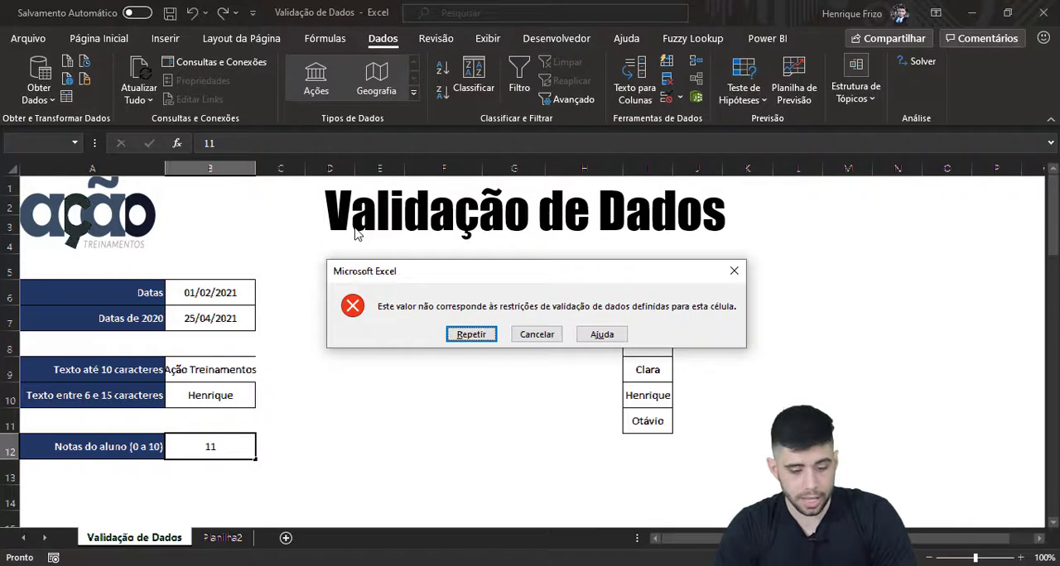
Step: Retry the B12 entry with the decimal grade 9,5, and cancel the entry at the error alert
key("Return")
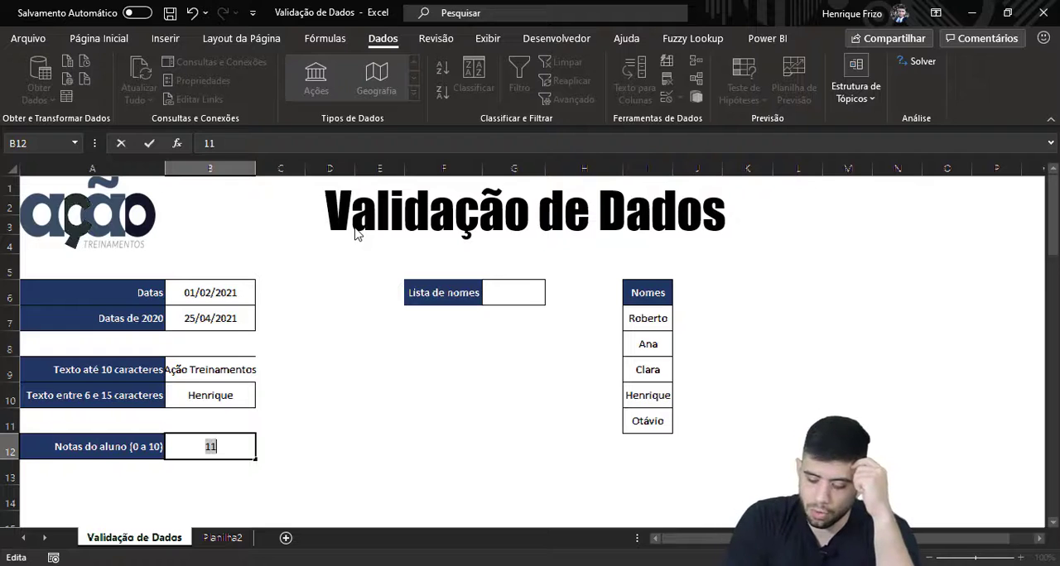
type("9,5")
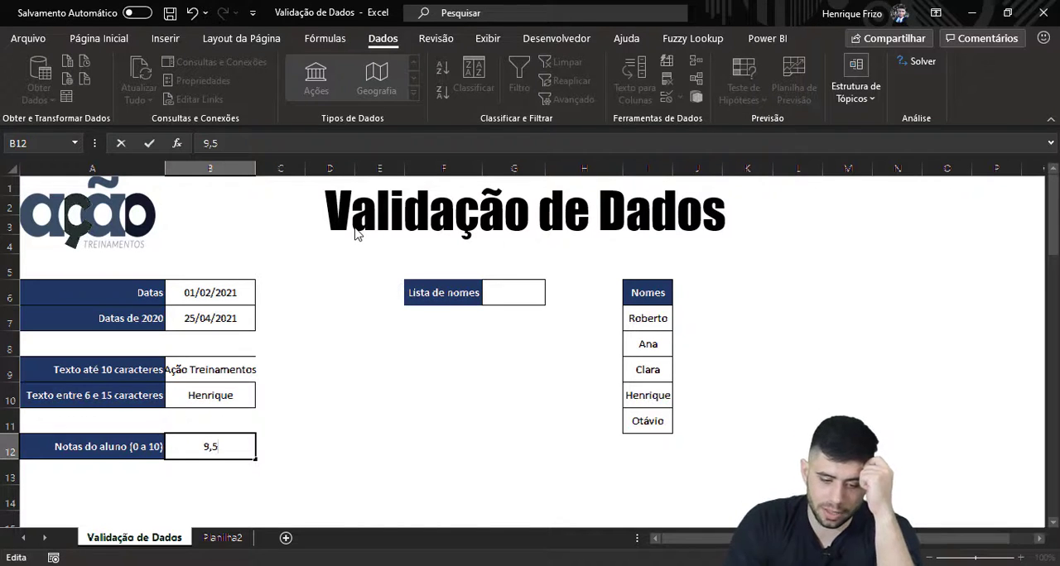
key("Return")
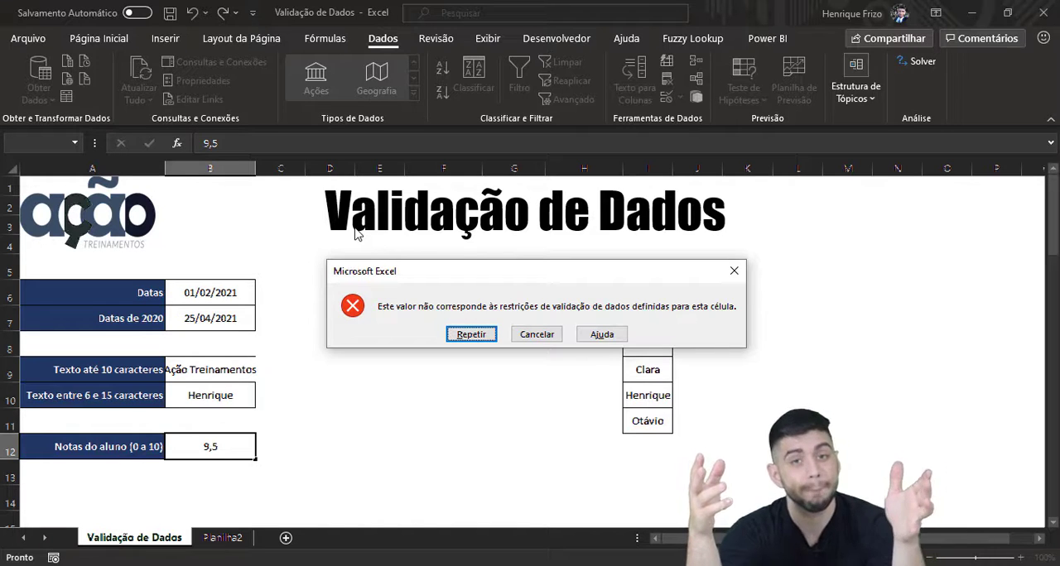
left_click(535, 335)
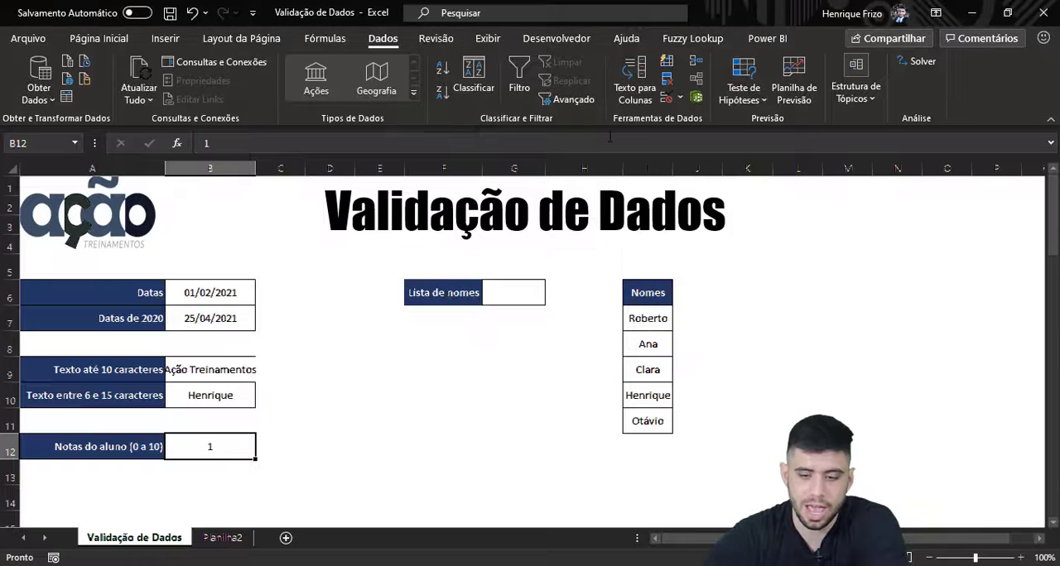
Step: Review the Decimal option among the allowed types in B12's validation settings, and close them without changes
left_click(666, 97)
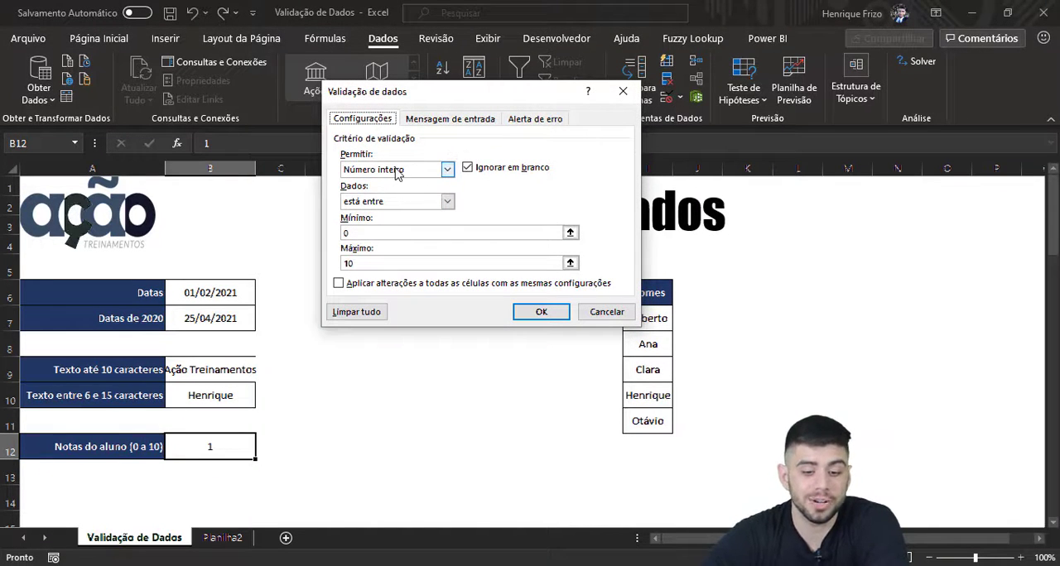
left_click(396, 170)
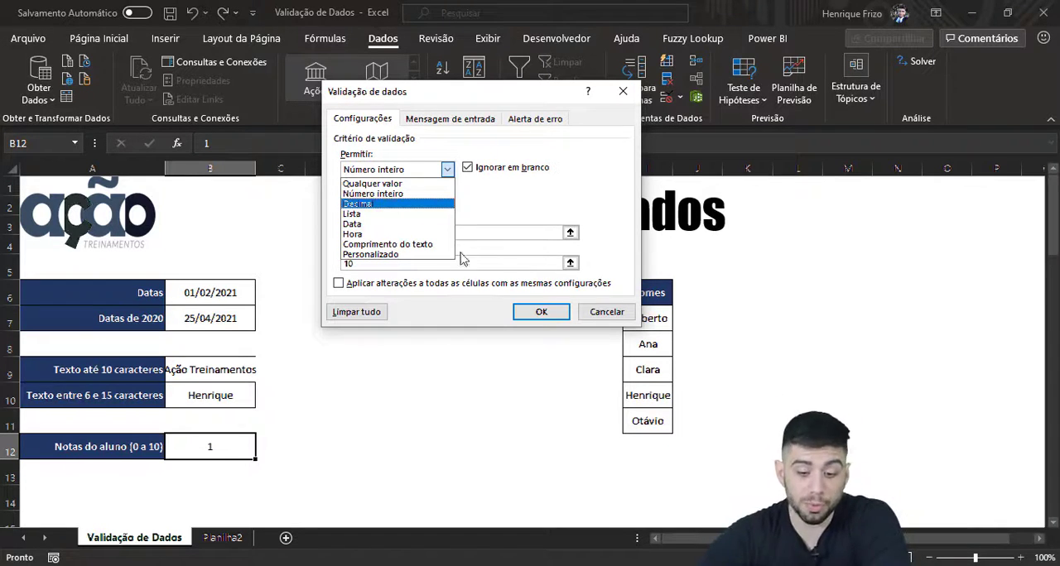
left_click(590, 311)
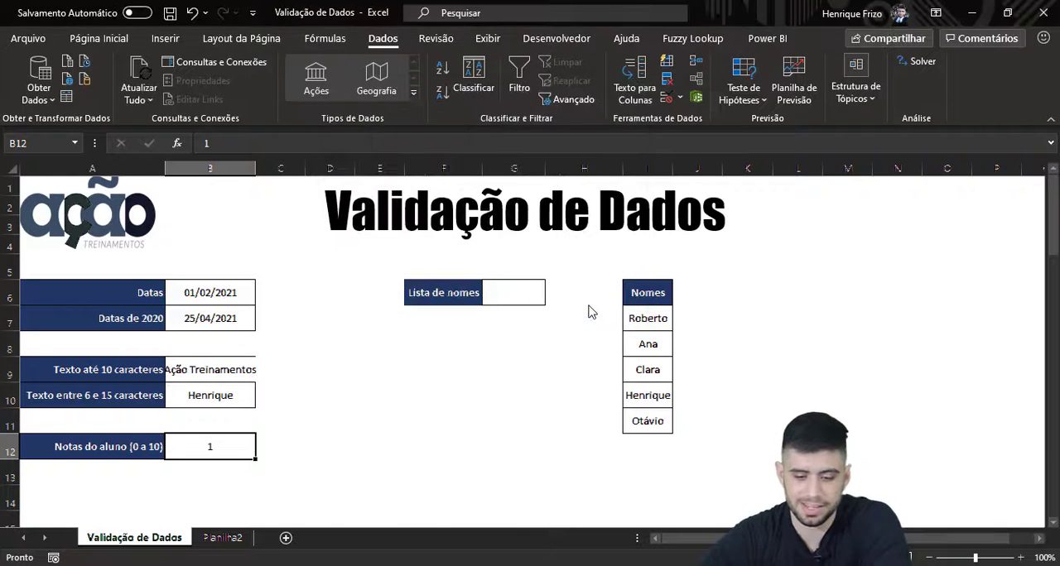
Step: Restrict cell G6 beside Lista de nomes to a Lista validation with the source =$I$7:$I$11
left_click(521, 291)
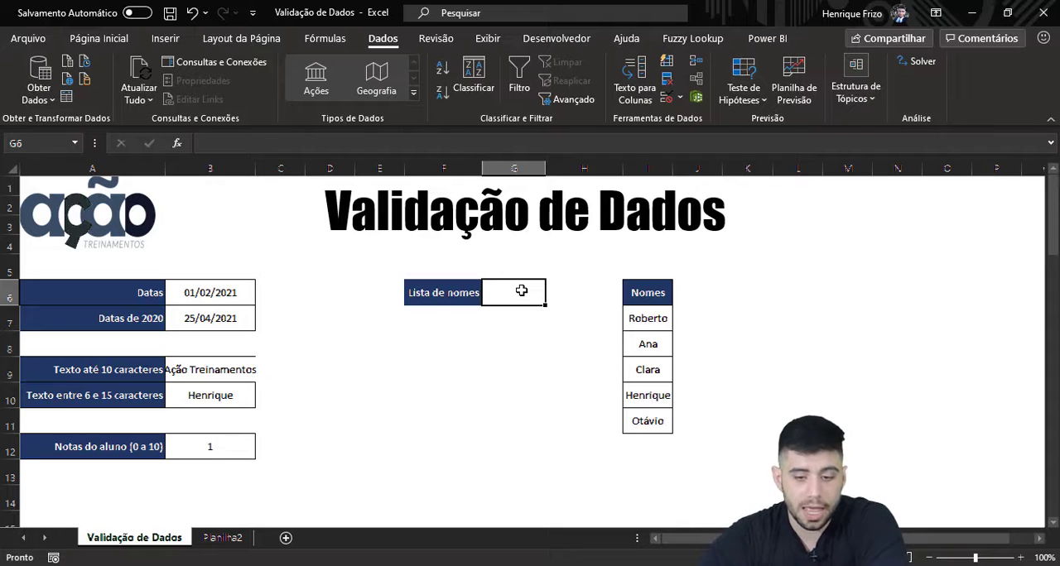
left_click(667, 99)
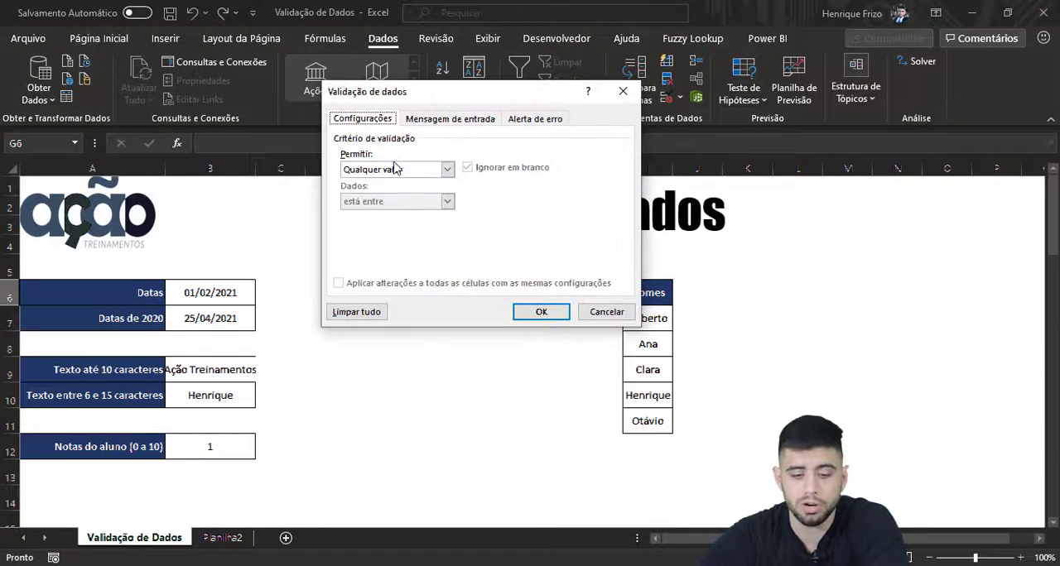
left_click(393, 171)
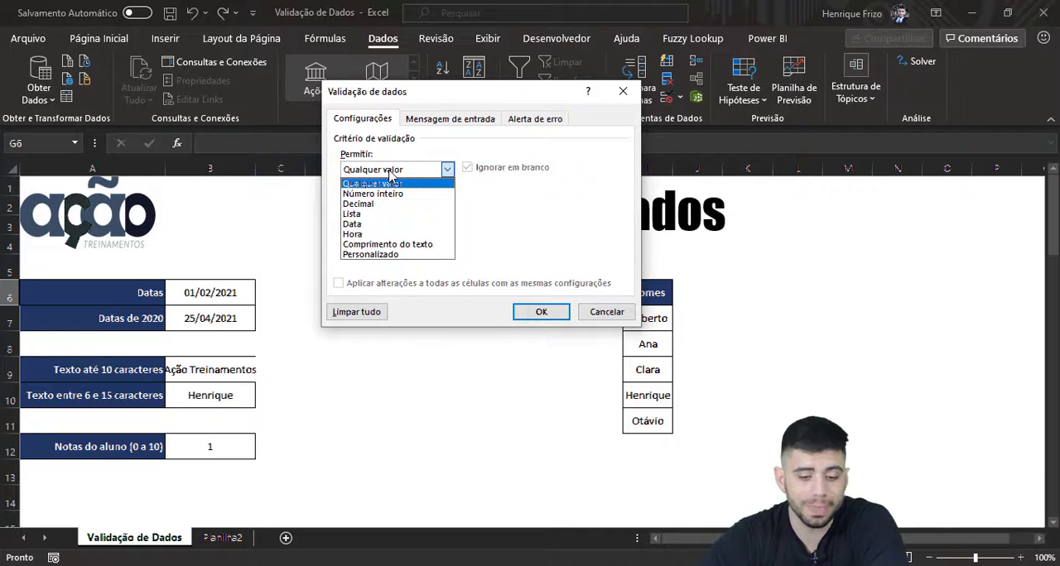
left_click(354, 214)
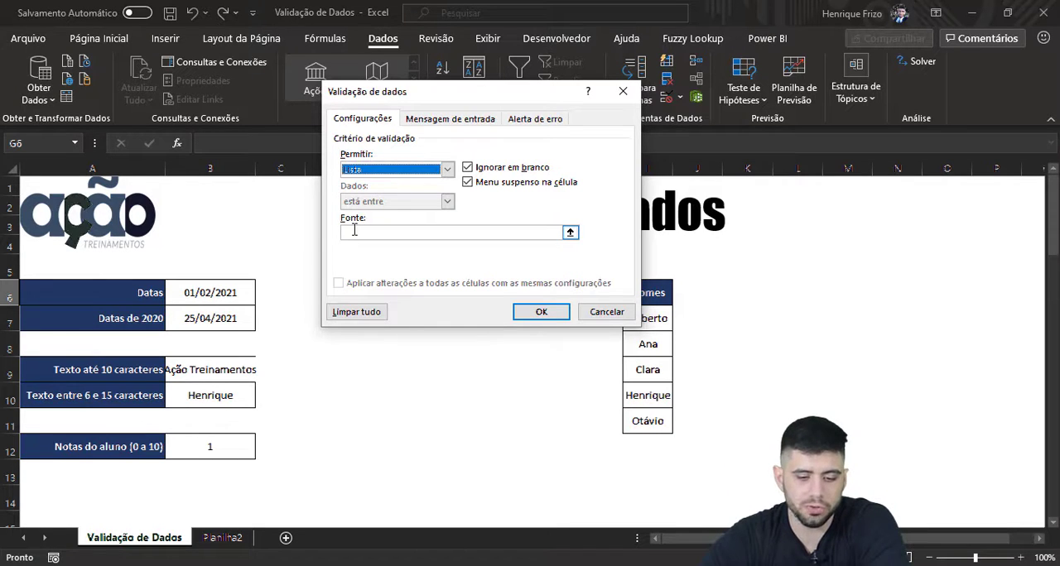
left_click(354, 231)
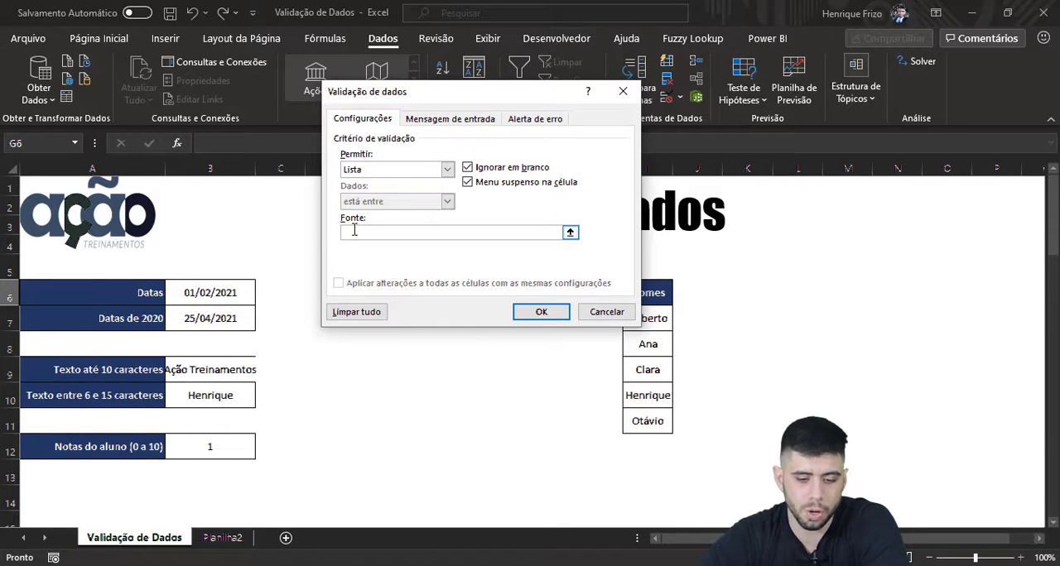
left_click(570, 232)
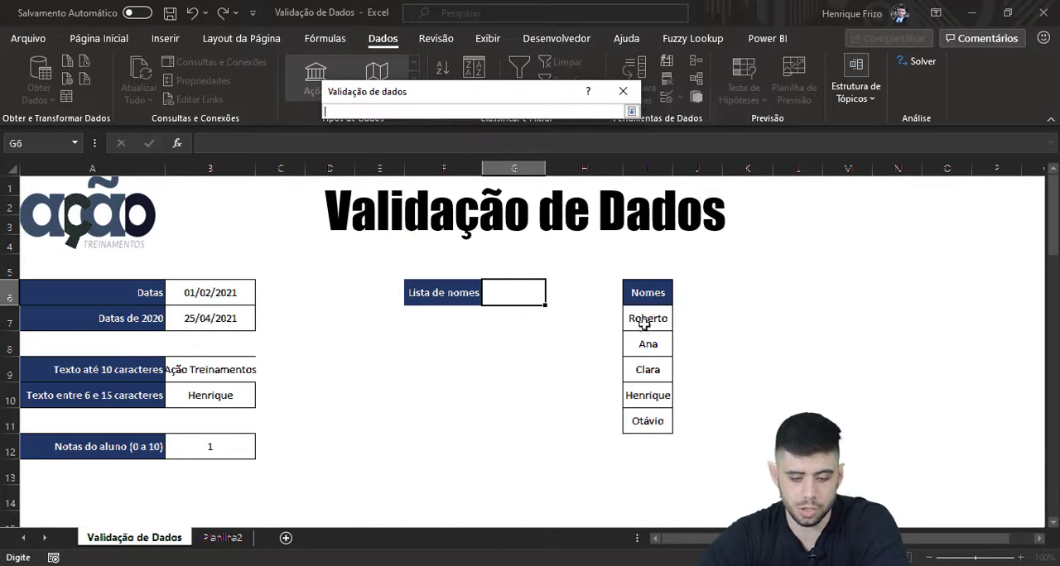
left_click_drag(646, 318, 644, 418)
key("Return")
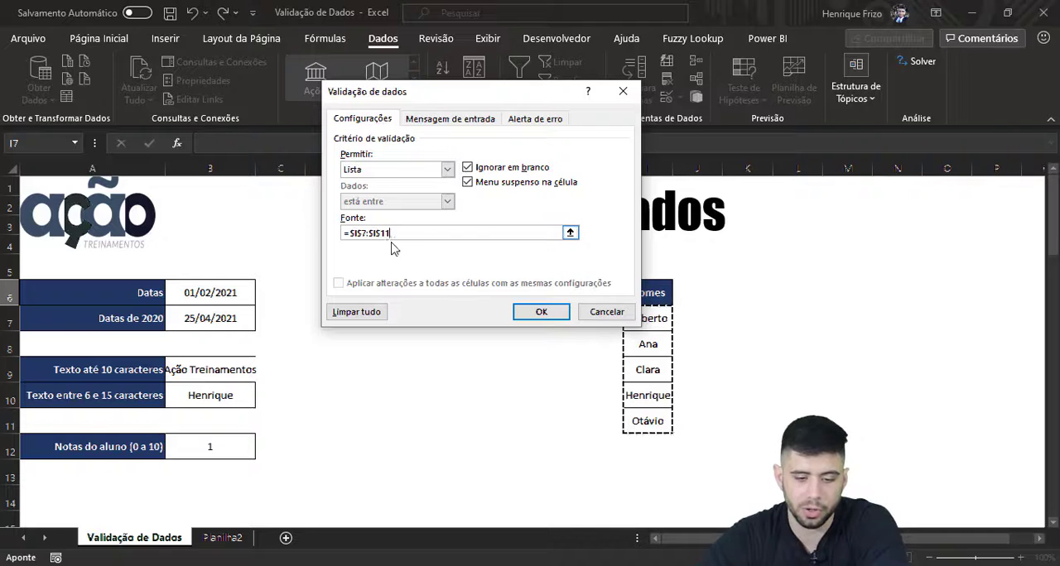
left_click(534, 308)
Step: Check the drop-down list of G6, and test the cell with a first name outside the list, cancelling the entry
left_click(553, 299)
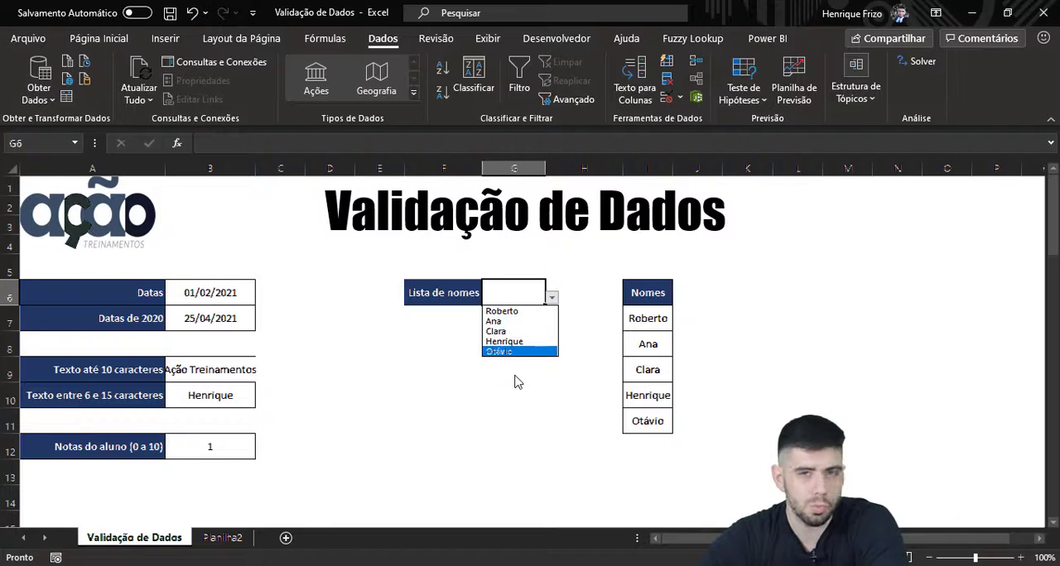
left_click(508, 296)
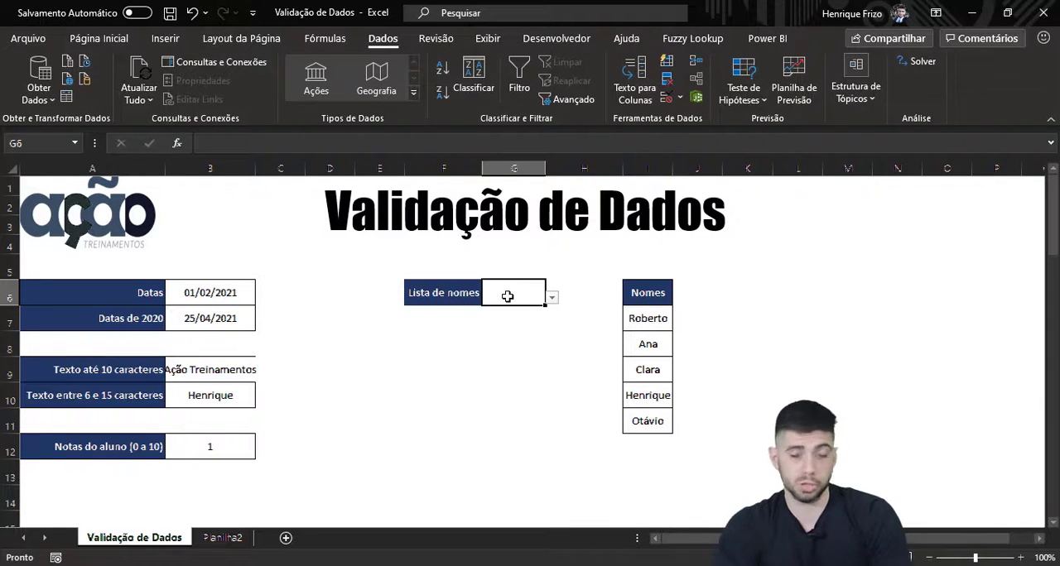
type("Karina")
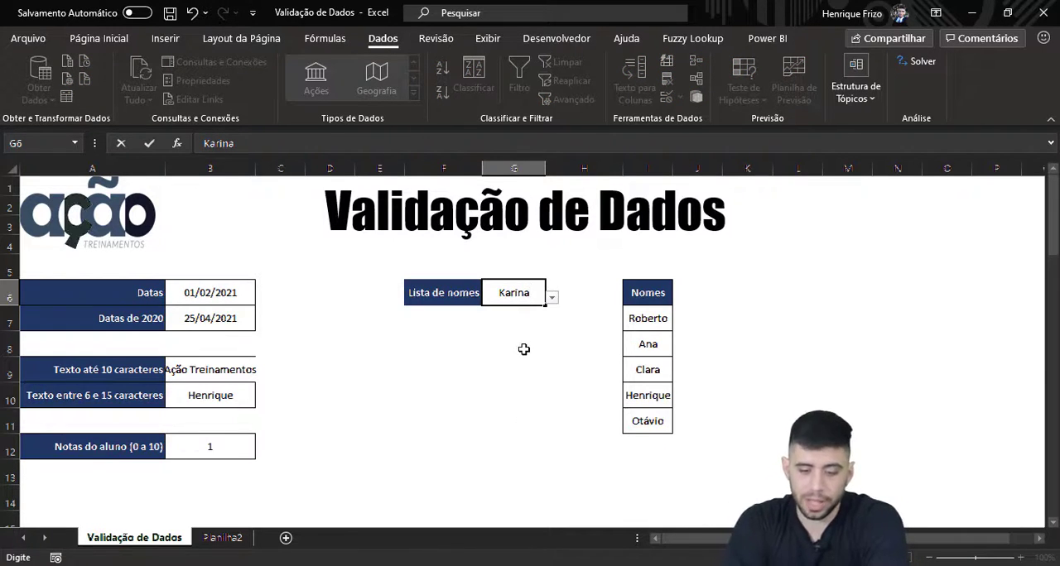
key("Return")
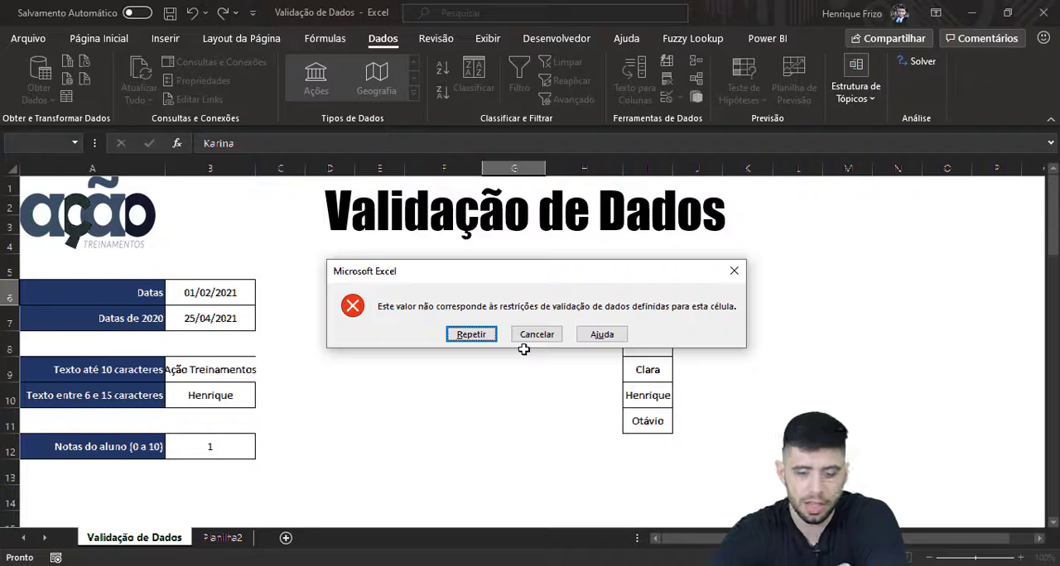
key("Return")
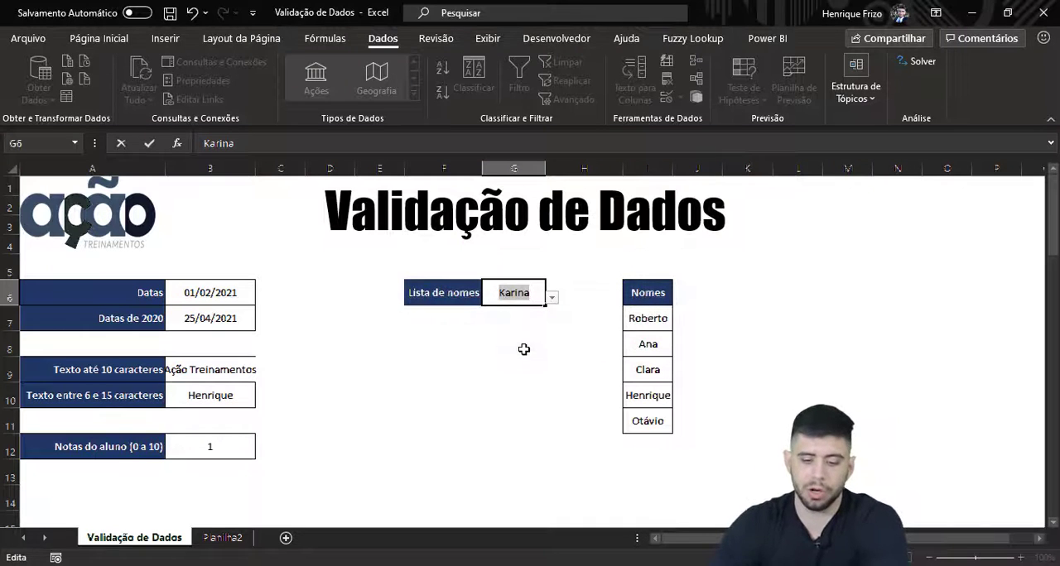
left_click(551, 299)
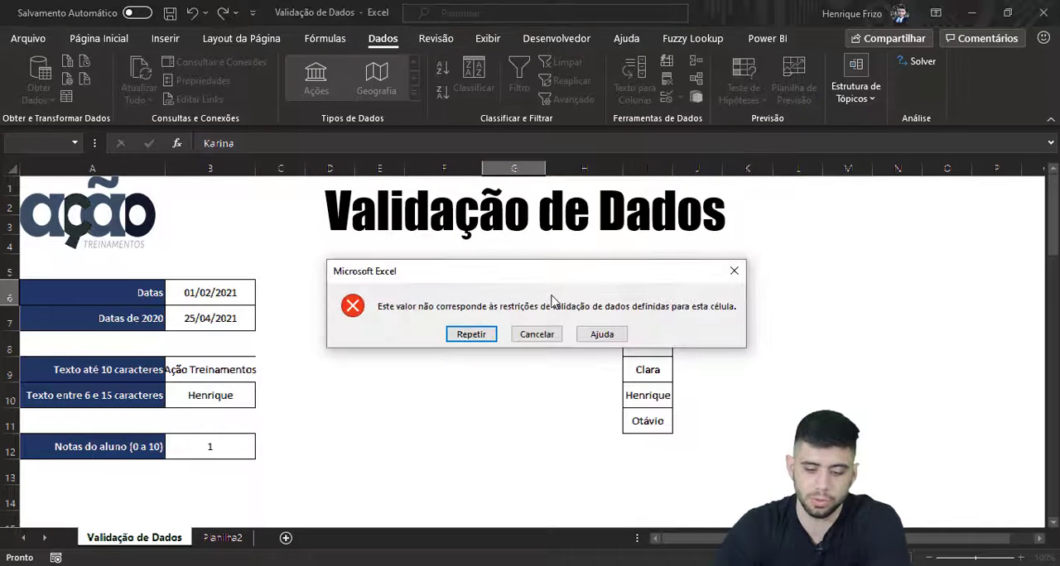
left_click(537, 335)
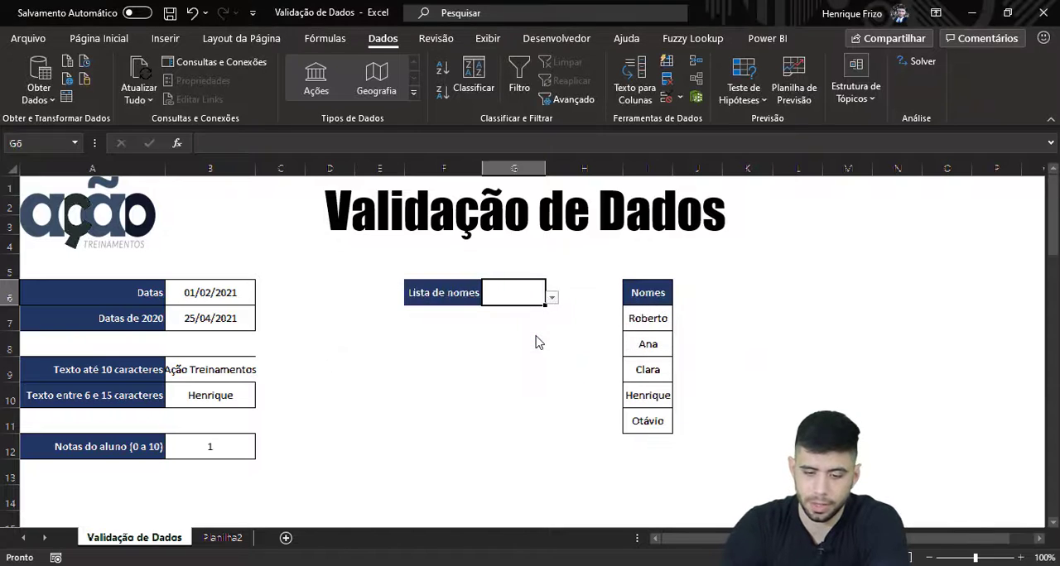
Step: Fill cell G6 beside Lista de nomes with the second name from its drop-down list
left_click(561, 286)
left_click(529, 290)
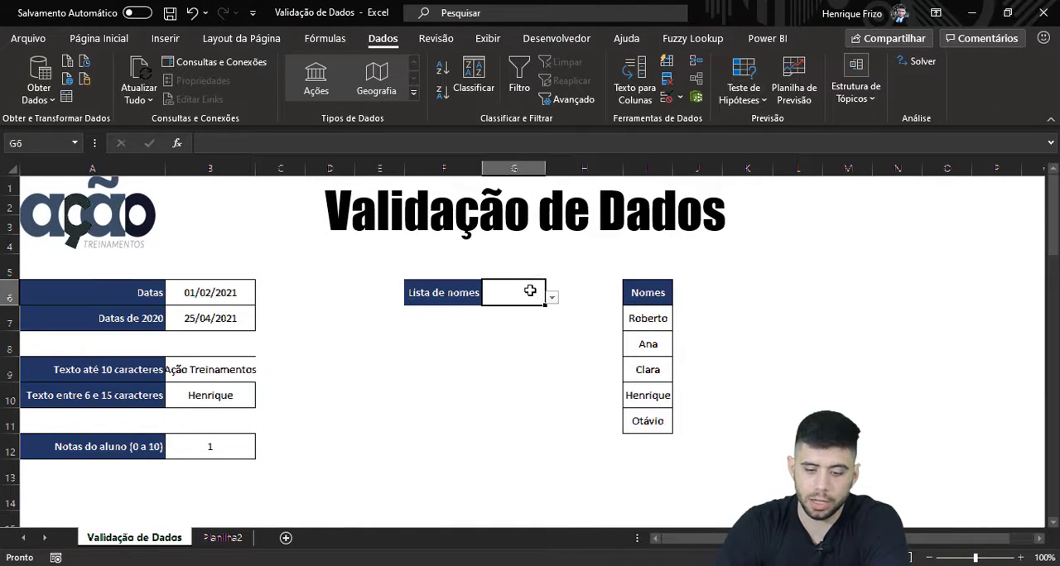
left_click(551, 298)
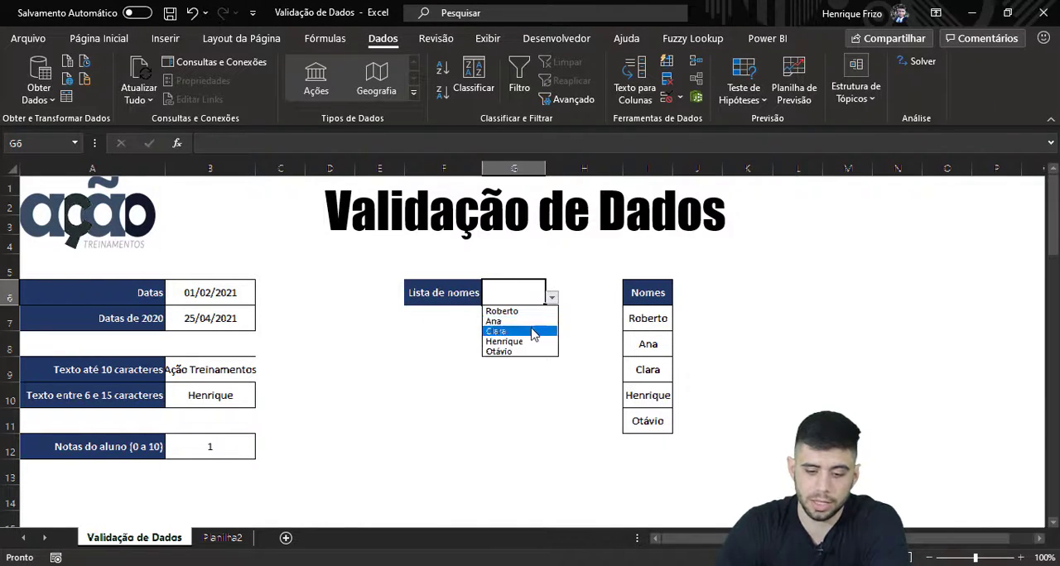
left_click(532, 322)
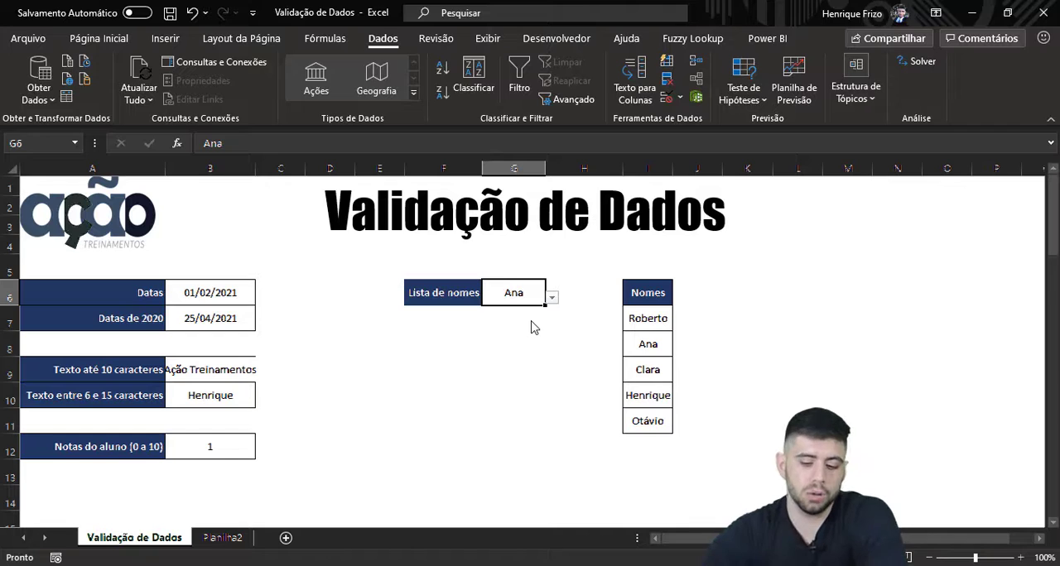
Step: Restrict cell G8 to a Lista validation whose source is three first names separated by semicolons, and check its drop-down list
left_click(515, 336)
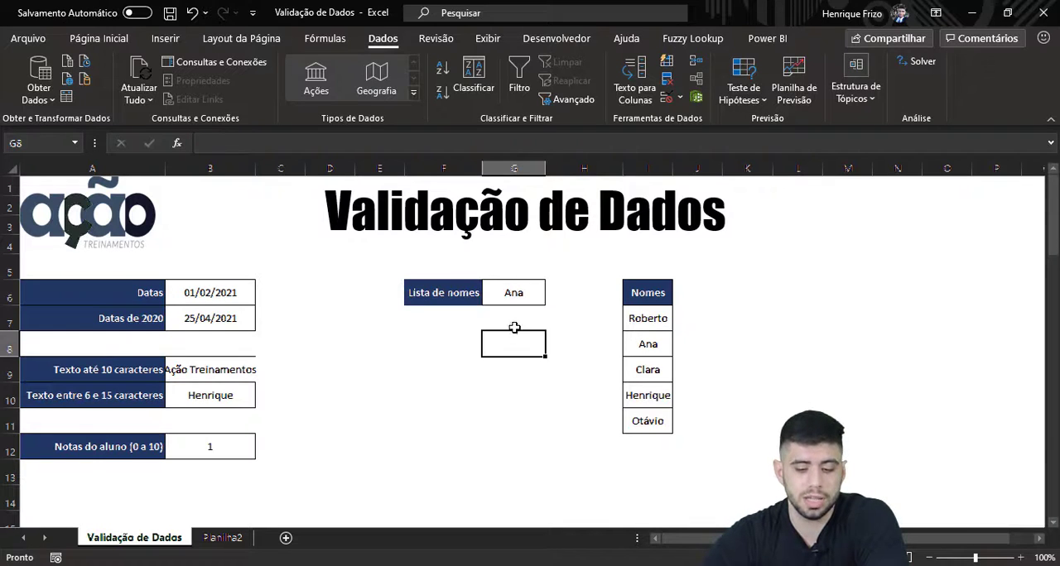
left_click(508, 369)
left_click(513, 339)
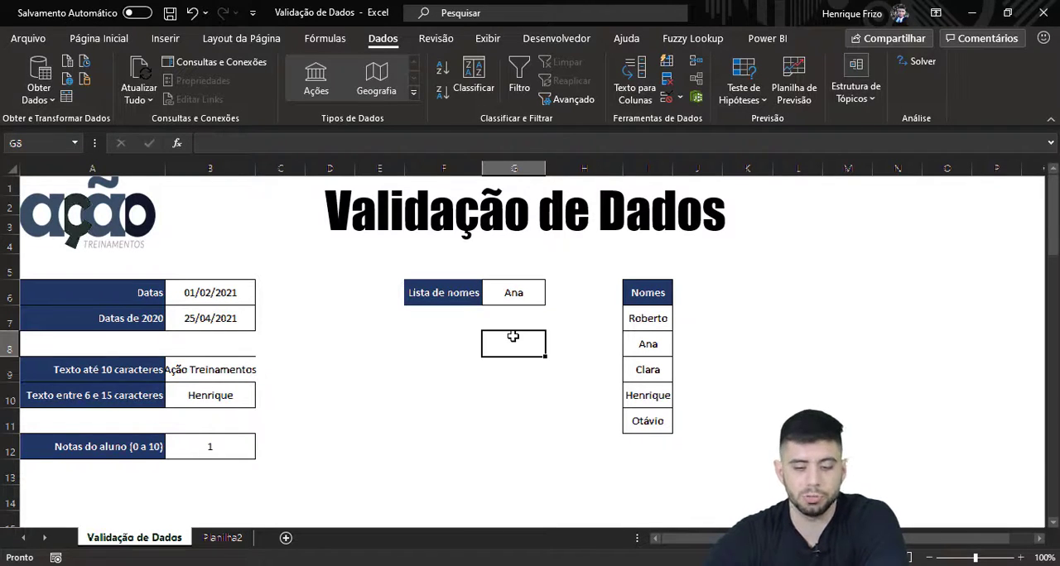
left_click(667, 100)
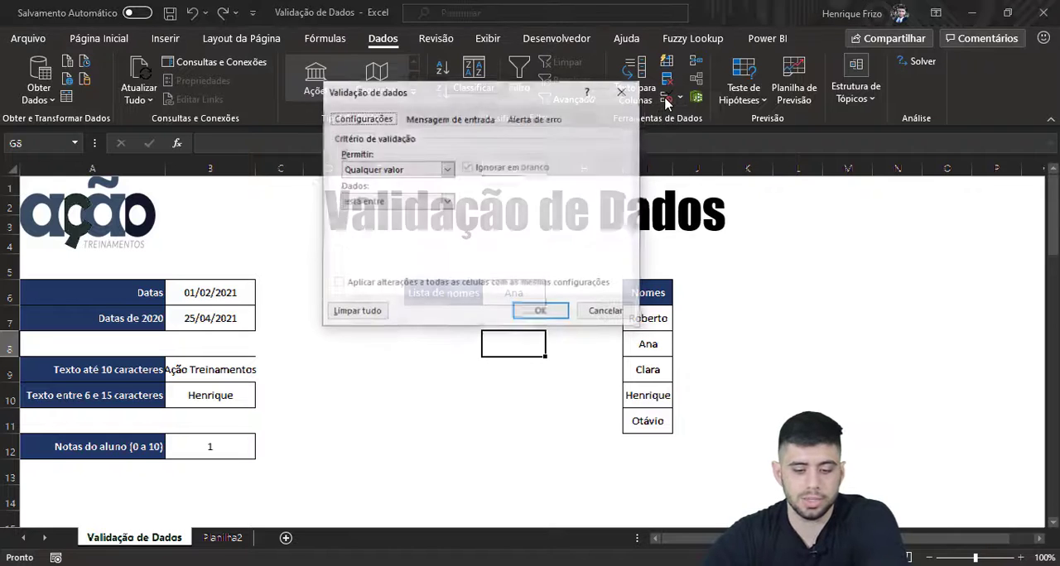
left_click(422, 171)
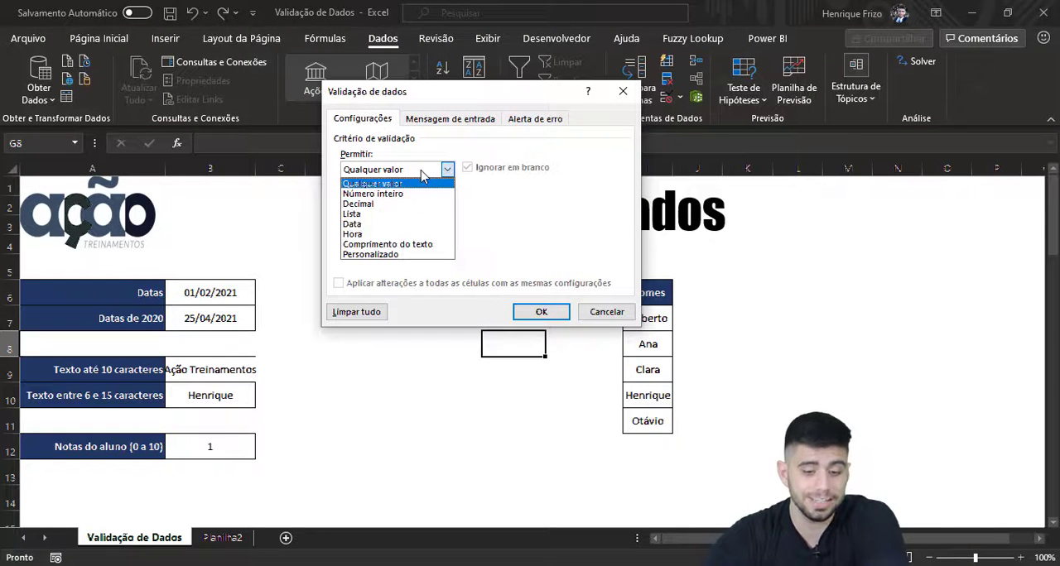
left_click(396, 213)
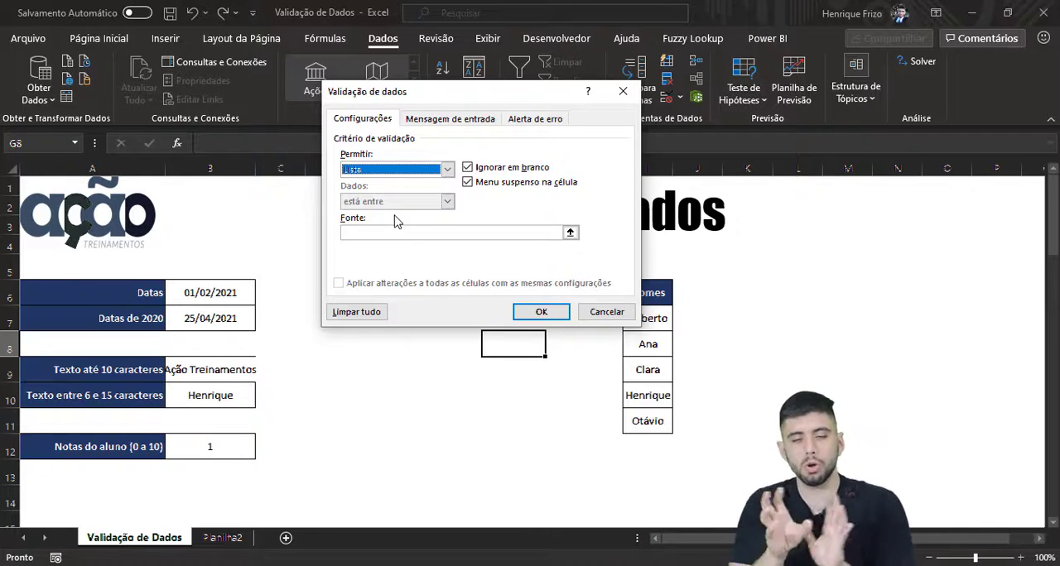
left_click(396, 232)
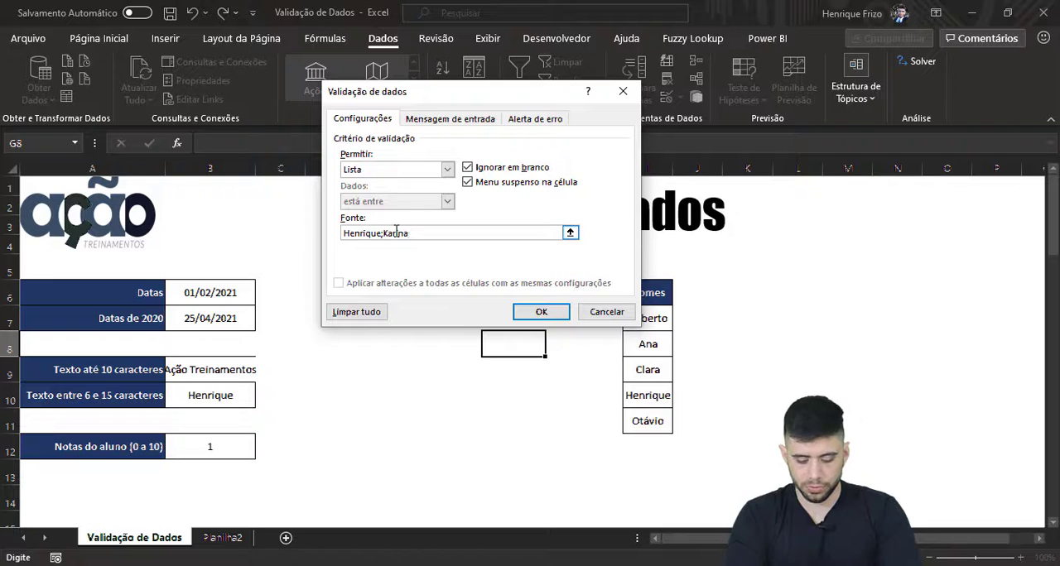
type("é")
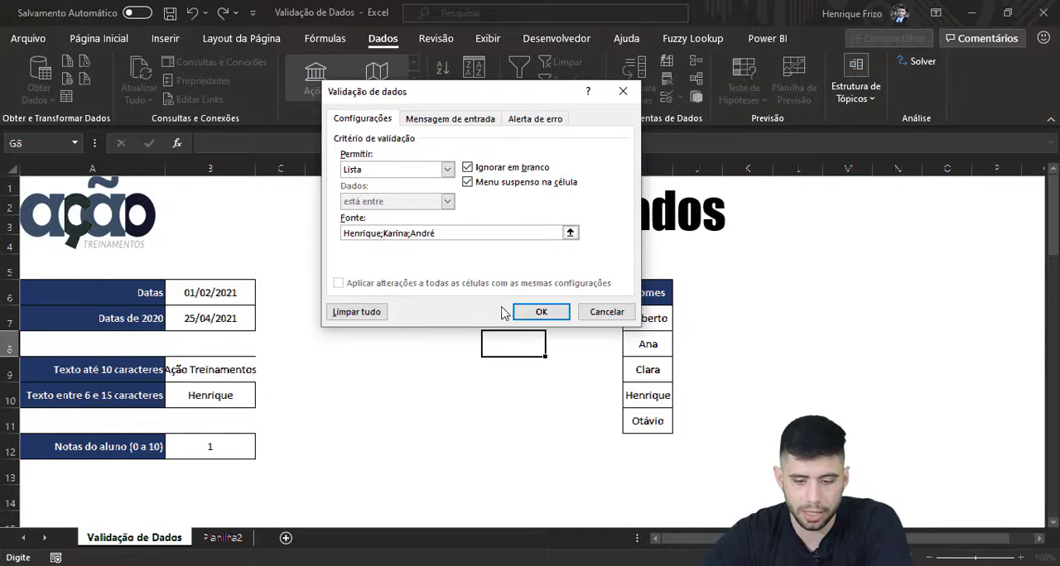
left_click(526, 313)
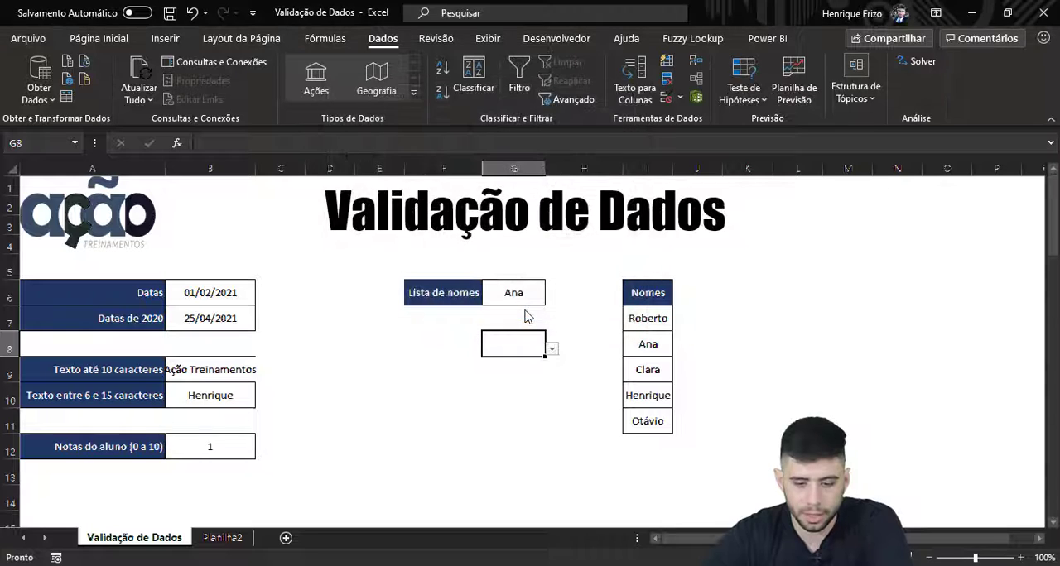
left_click(551, 349)
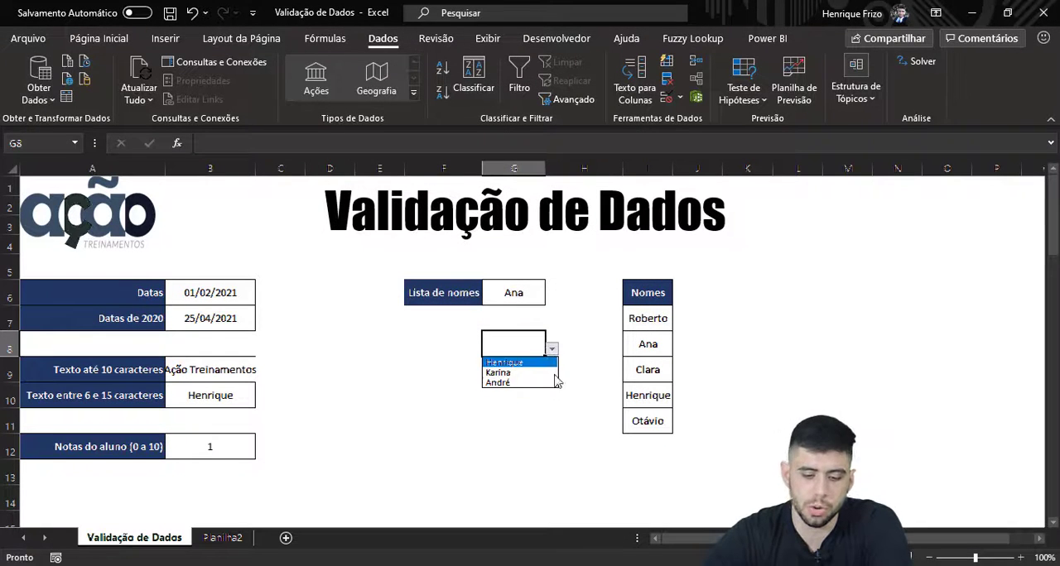
left_click(520, 313)
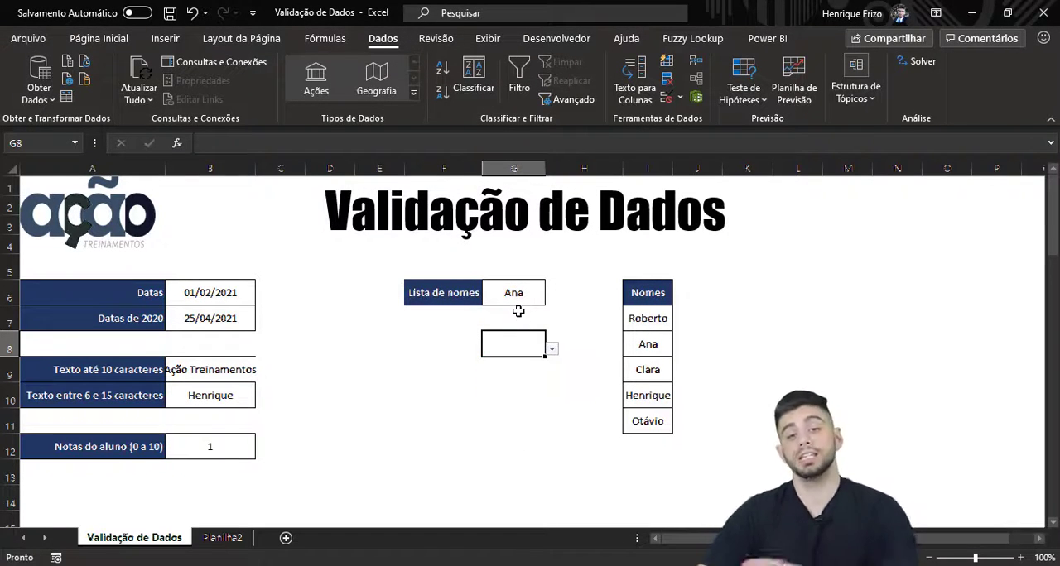